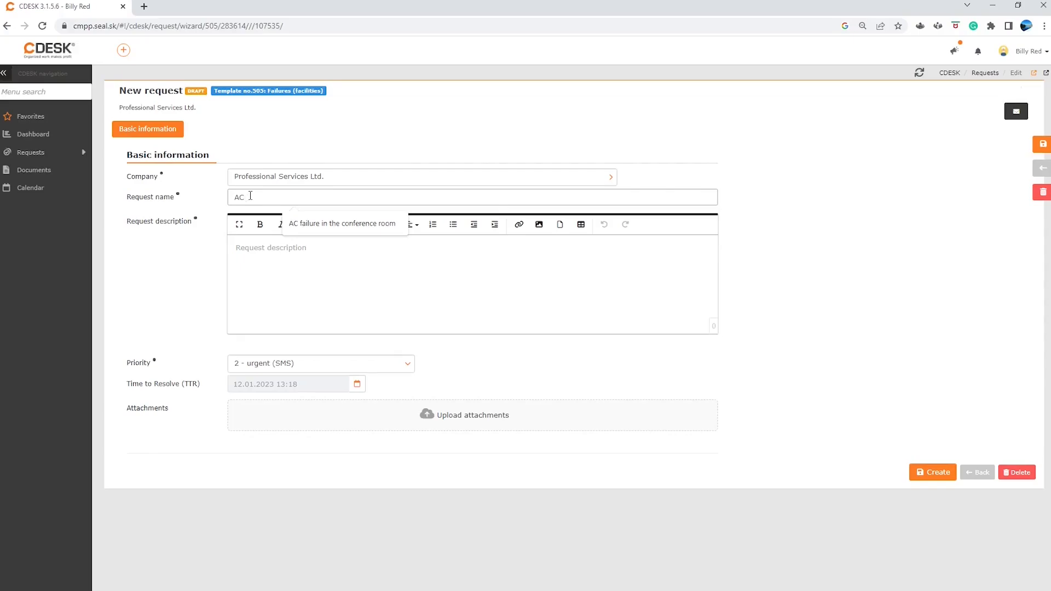
Create the request "AC failure in the conference room" with the description "air conditioning not working in conference room number 2"
{"action": "type", "text": "ure in "}
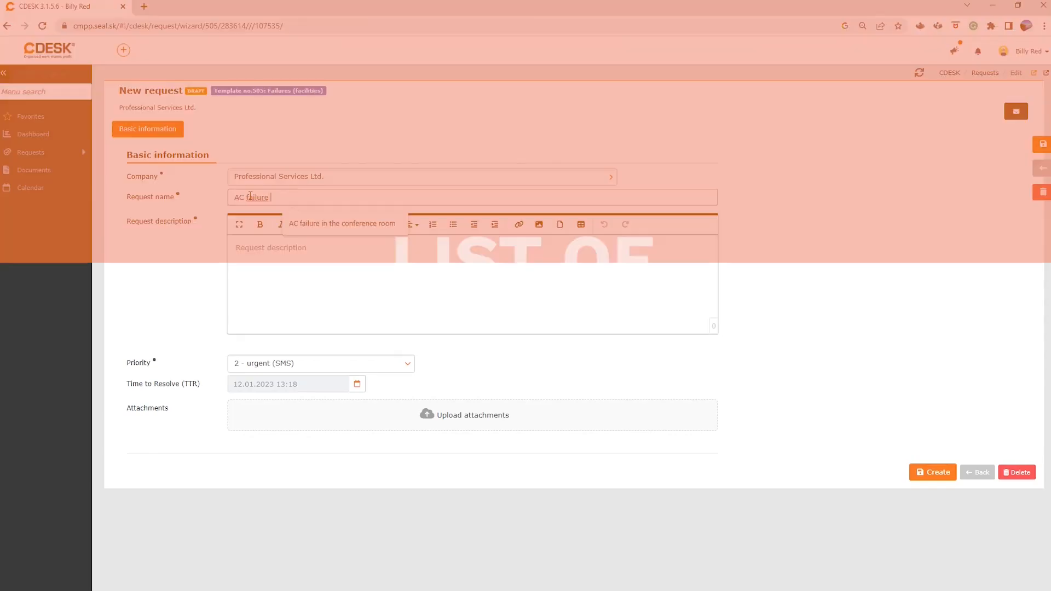
{"action": "type", "text": "the conf"}
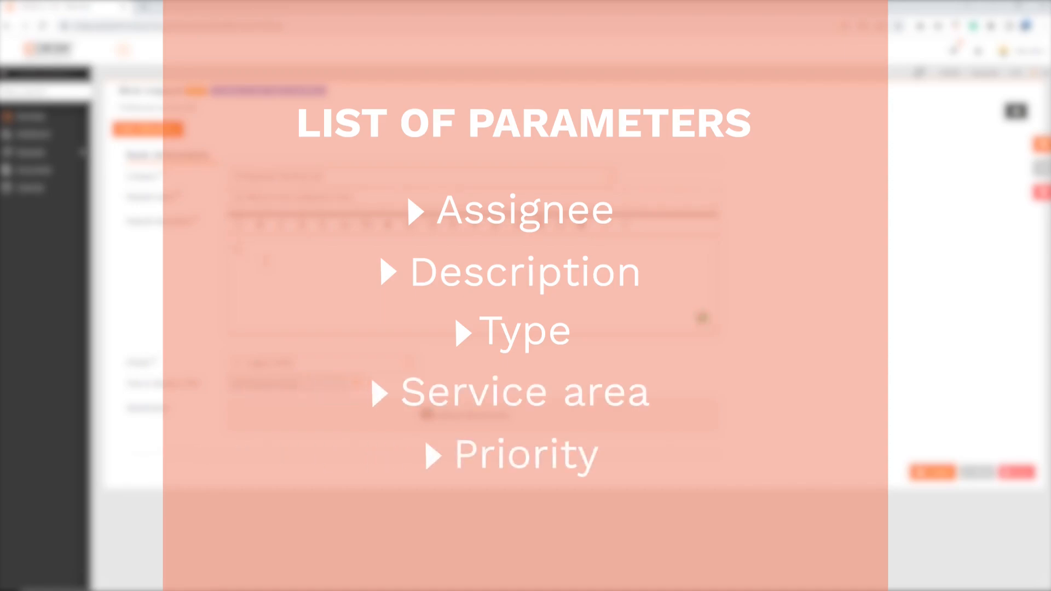
{"action": "type", "text": "ditionin"}
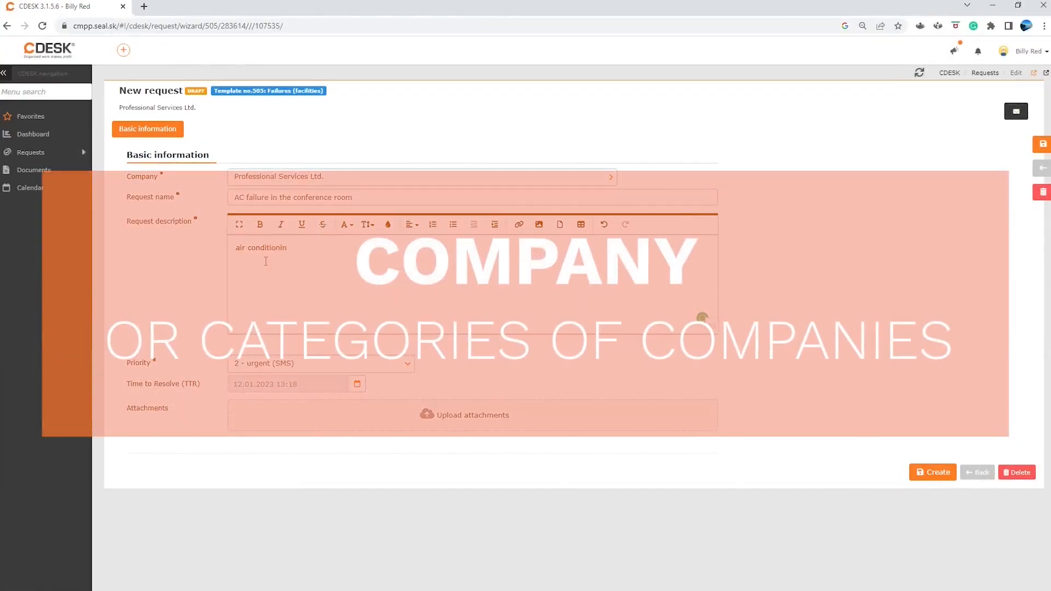
{"action": "type", "text": "g not eo"}
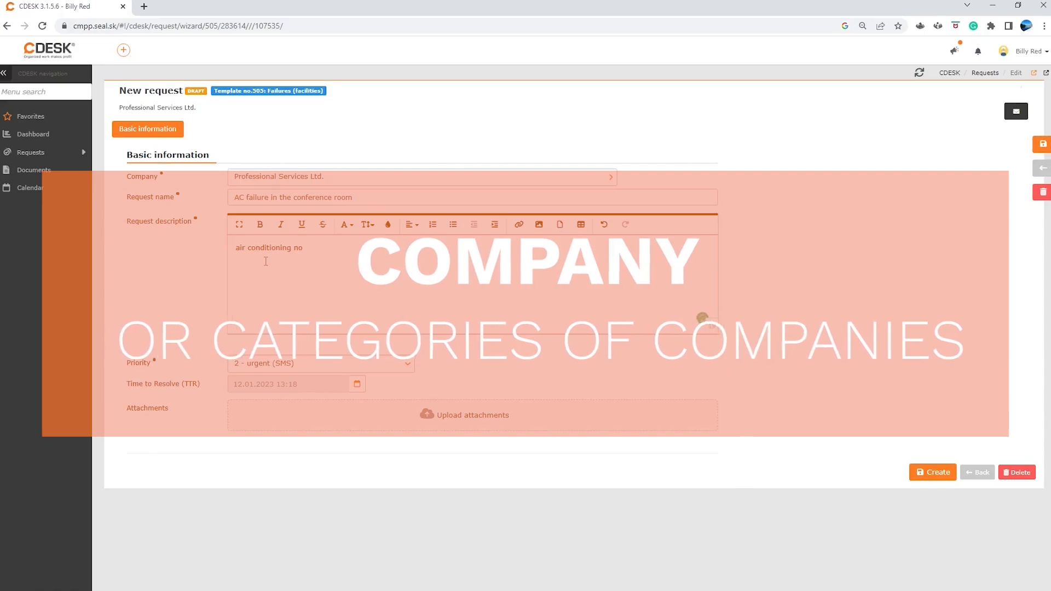
{"action": "key", "text": "BackSpace"}
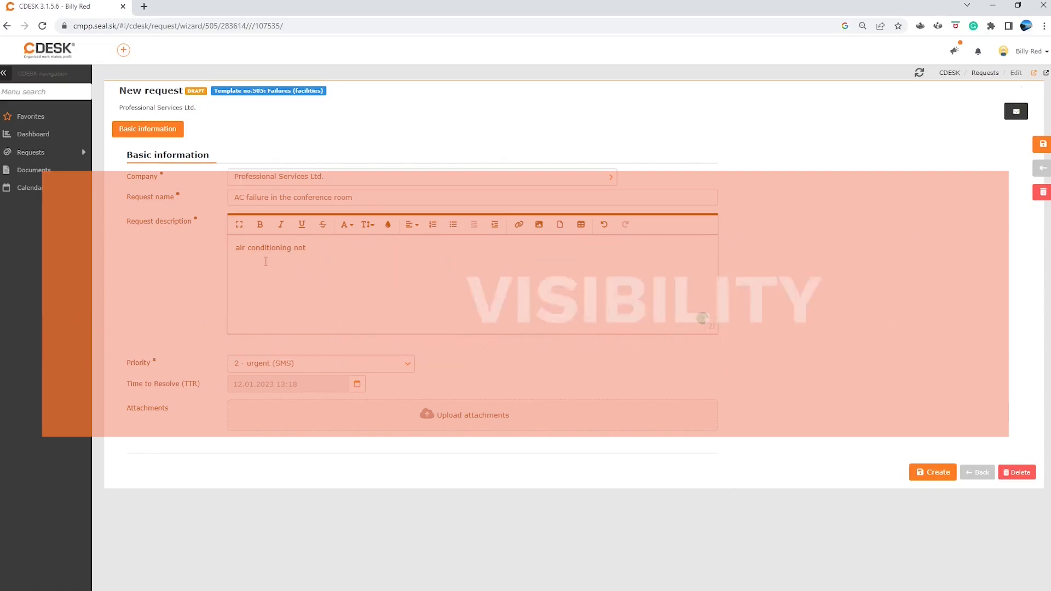
{"action": "type", "text": "working in con"}
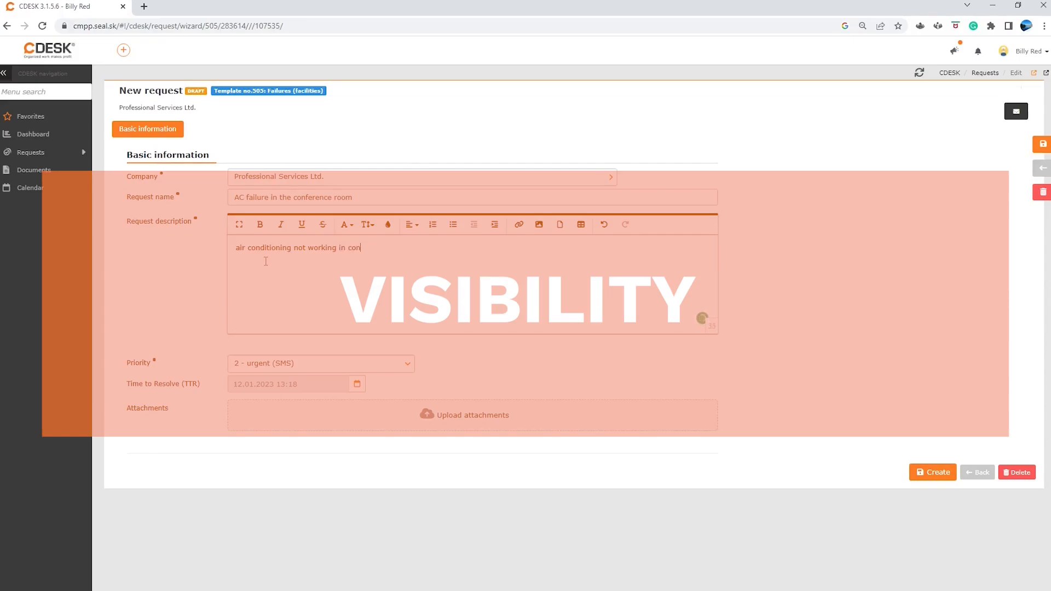
{"action": "type", "text": "room number 2"}
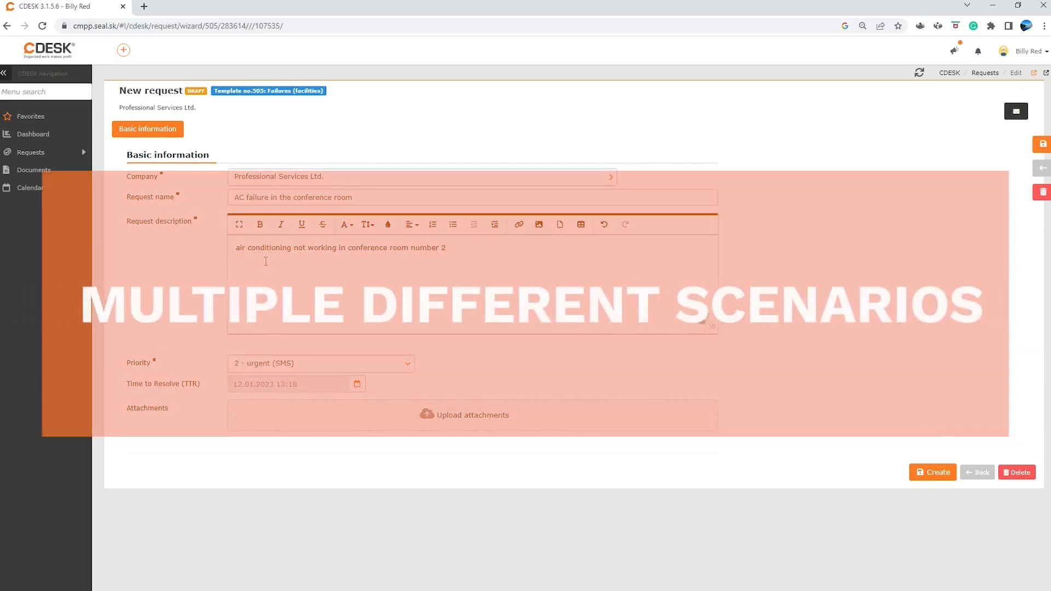
{"action": "left_click", "coordinate": [921, 474]}
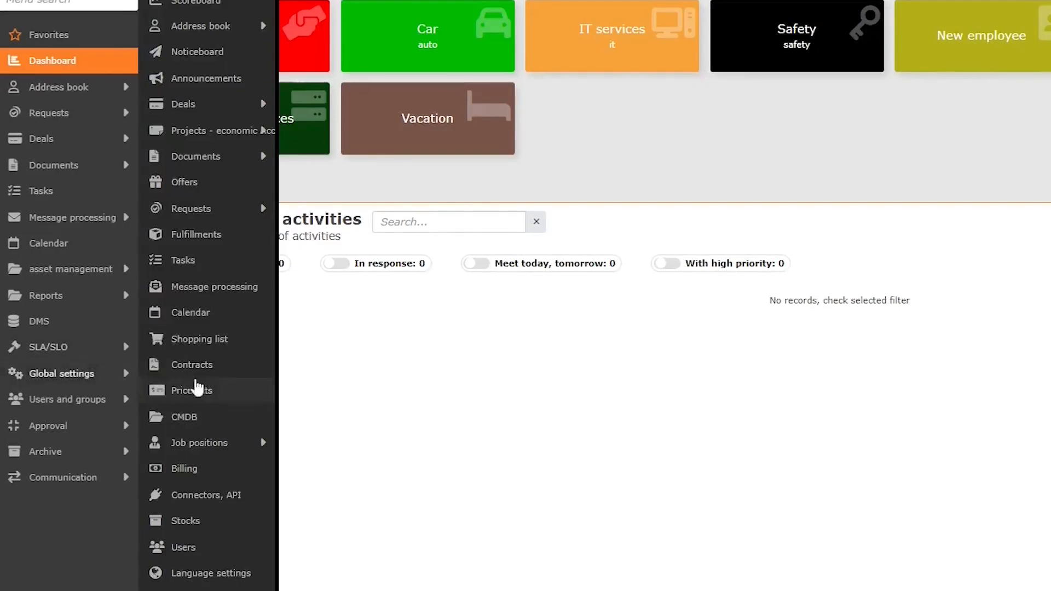
In the global settings for the request catalogue, add a child tag titled VPN under root tag 1
{"action": "mouse_move", "coordinate": [226, 212]}
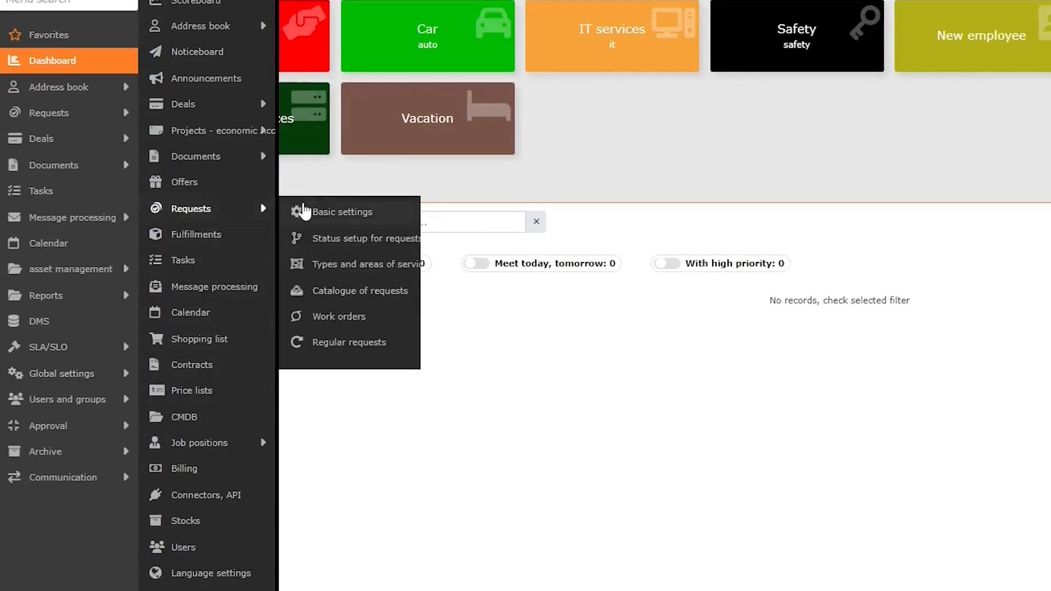
{"action": "left_click", "coordinate": [358, 296]}
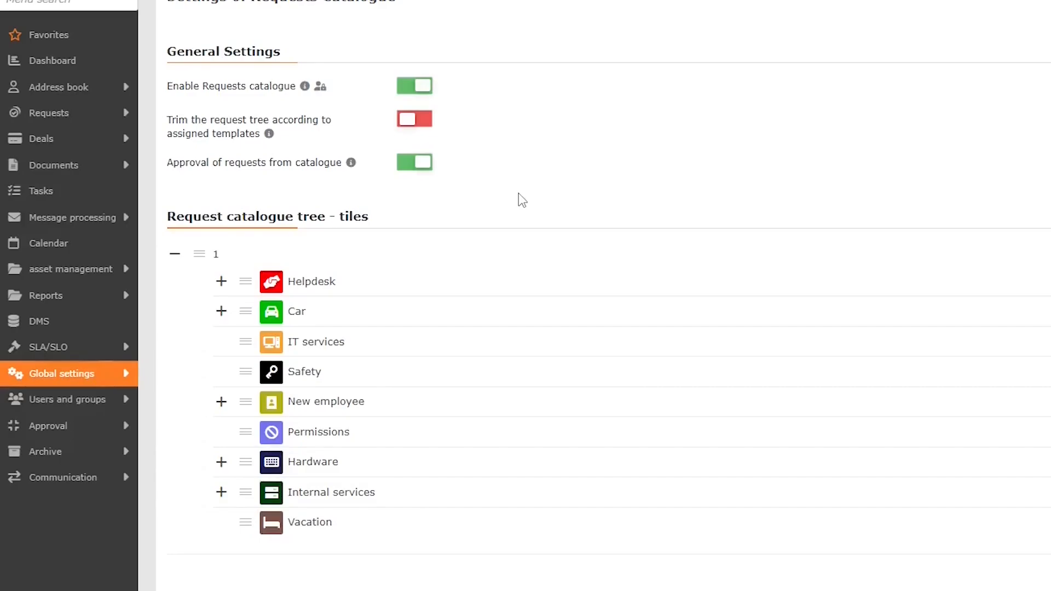
{"action": "mouse_move", "coordinate": [198, 258]}
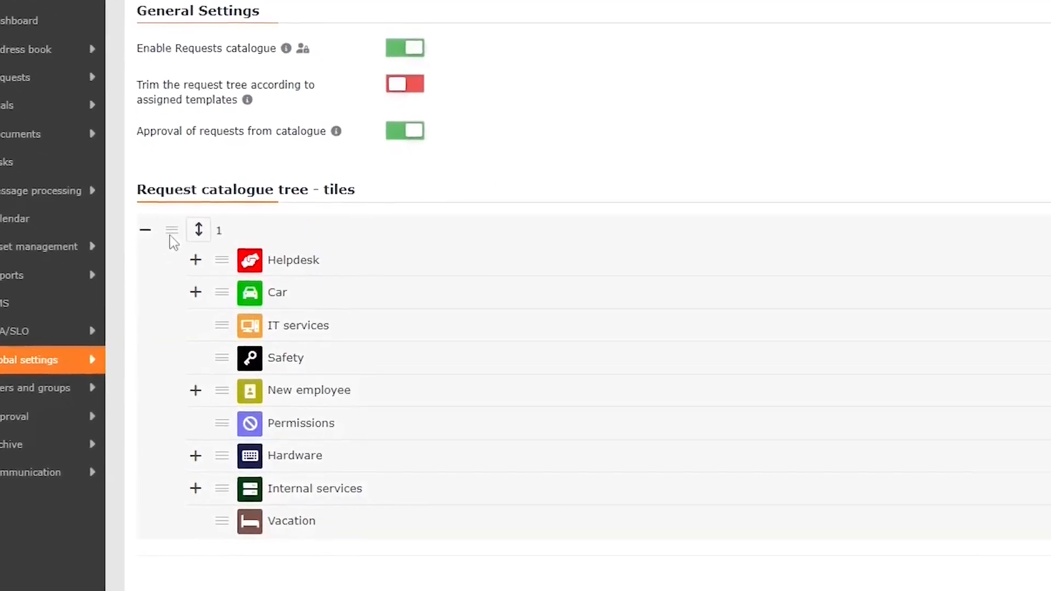
{"action": "left_click", "coordinate": [171, 234]}
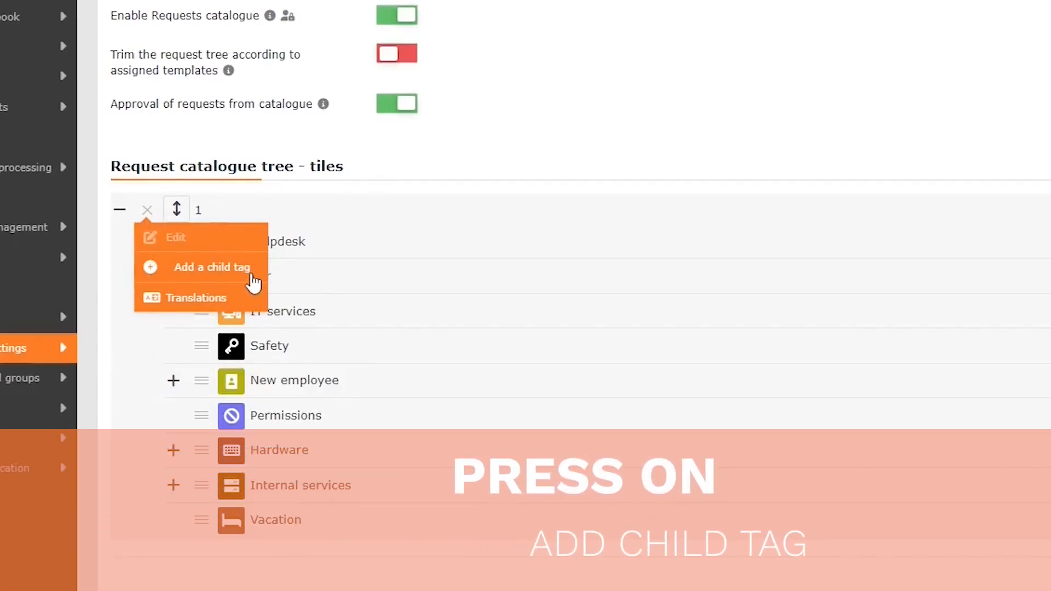
{"action": "left_click", "coordinate": [252, 277]}
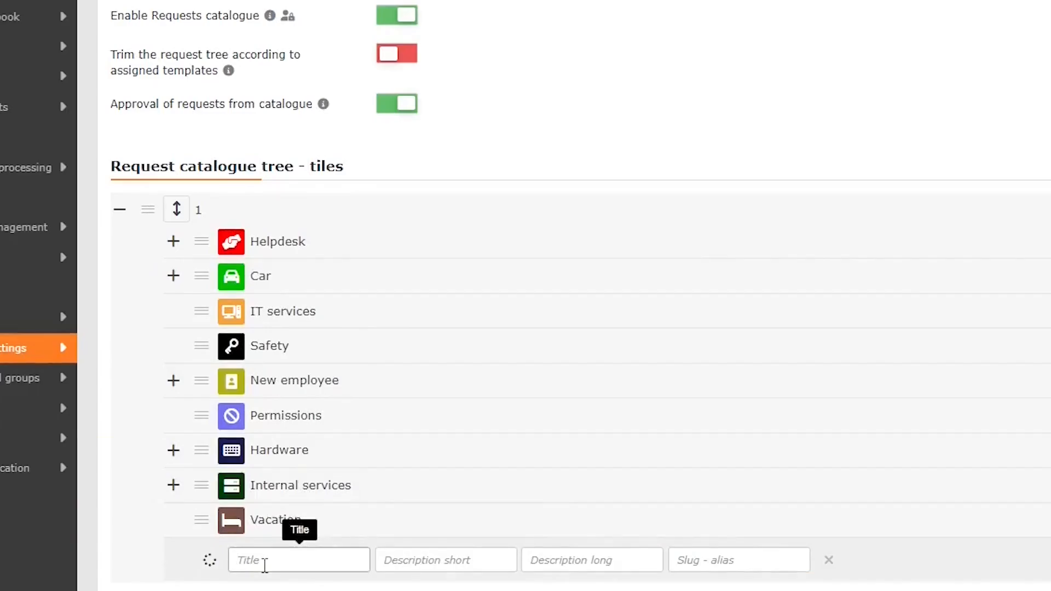
{"action": "left_click", "coordinate": [268, 561]}
{"action": "type", "text": "VPN"}
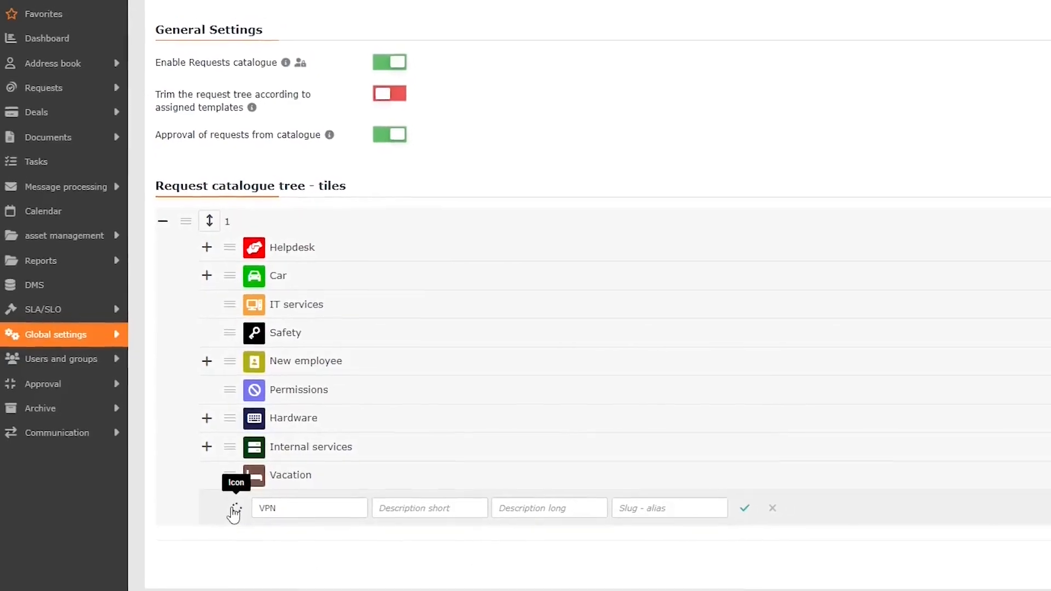
Give the VPN tag the globe icon showing Africa with an orange colour and save the catalogue settings
{"action": "left_click", "coordinate": [235, 512]}
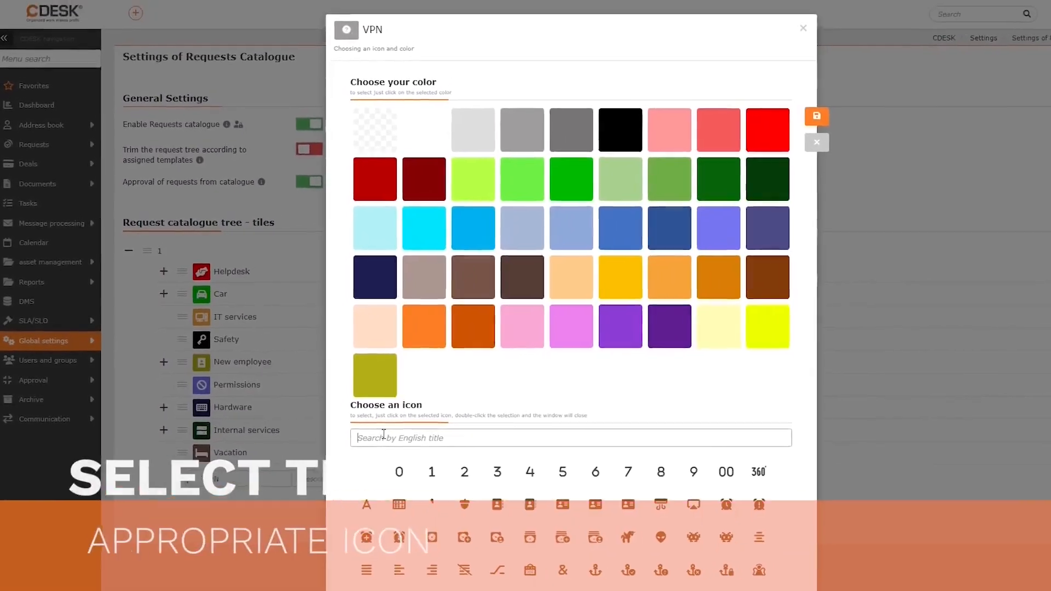
{"action": "type", "text": "glo"}
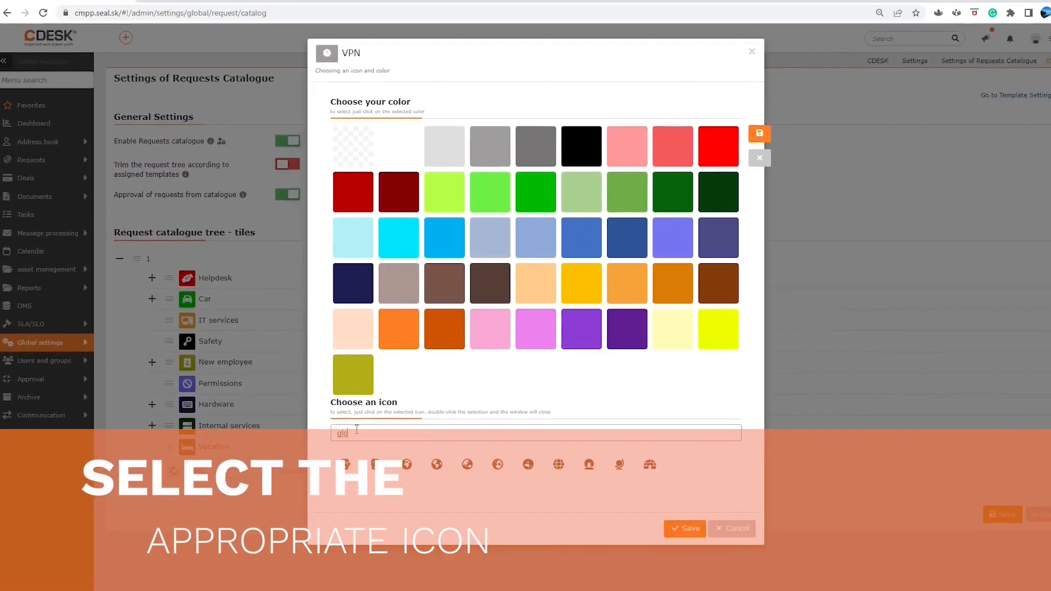
{"action": "left_click", "coordinate": [407, 464]}
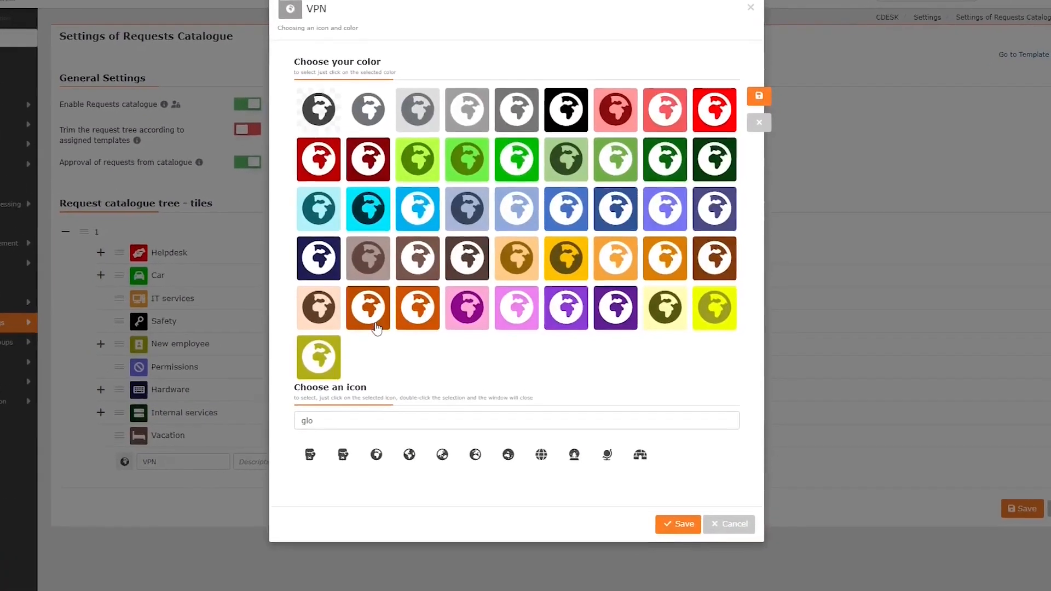
{"action": "left_click", "coordinate": [376, 327]}
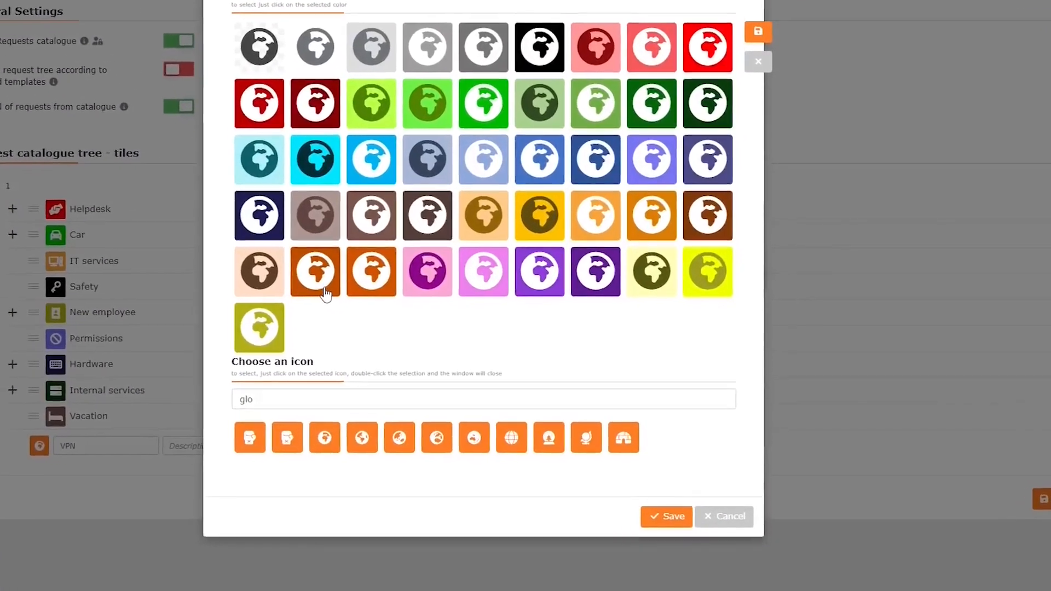
{"action": "left_click", "coordinate": [673, 525]}
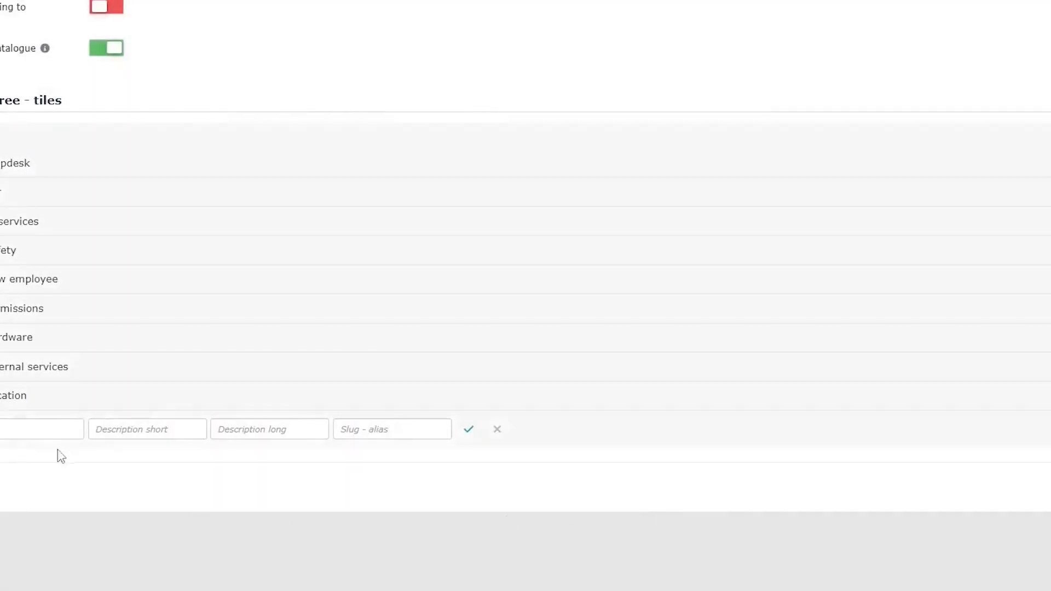
{"action": "left_click", "coordinate": [469, 430]}
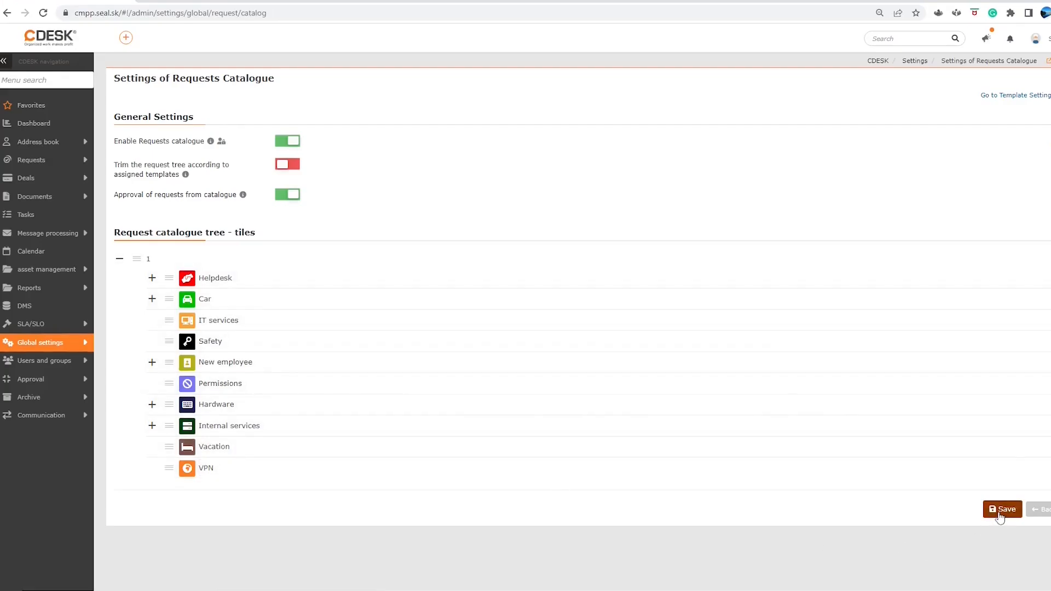
{"action": "left_click", "coordinate": [999, 513]}
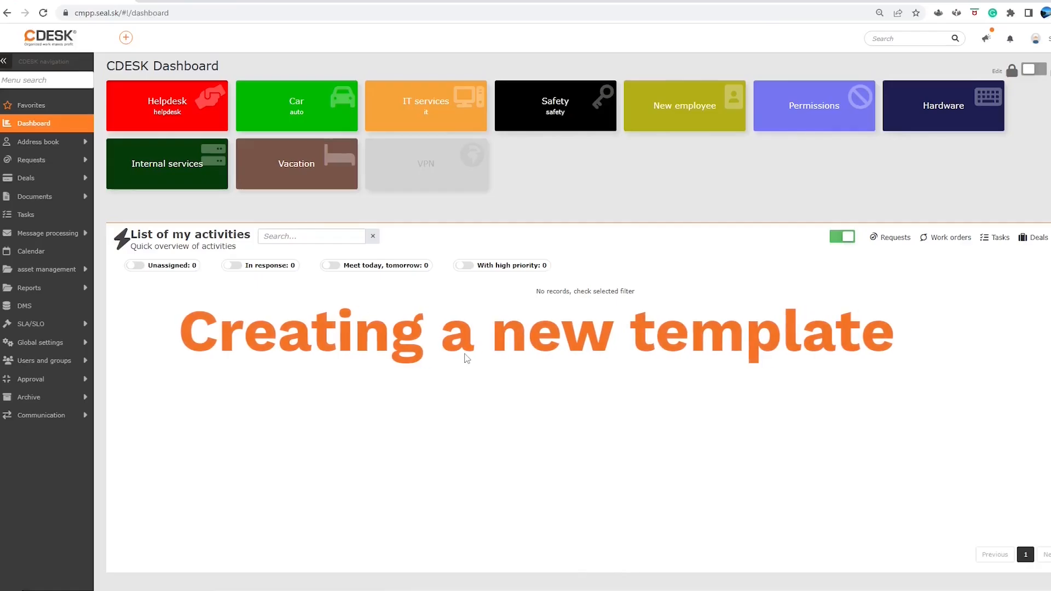
Start a new record in the list of request templates
{"action": "mouse_move", "coordinate": [38, 162]}
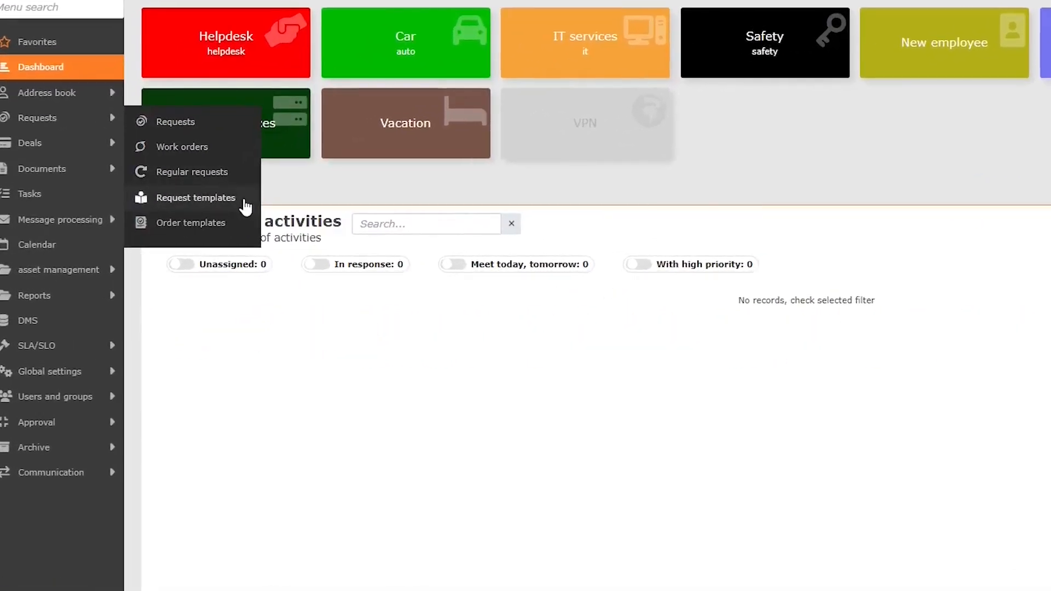
{"action": "left_click", "coordinate": [245, 201]}
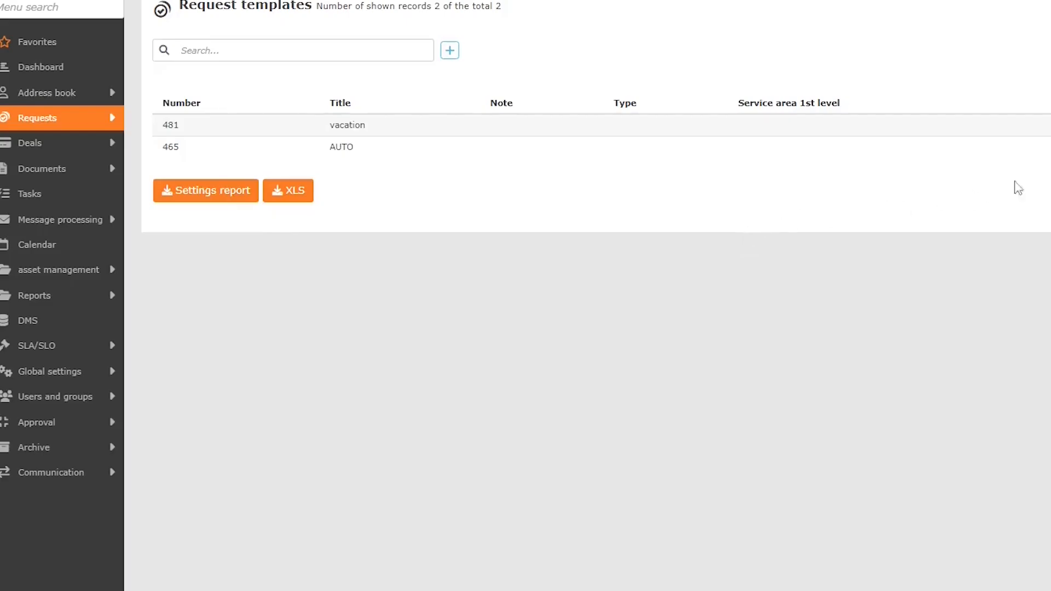
{"action": "left_click", "coordinate": [1013, 87]}
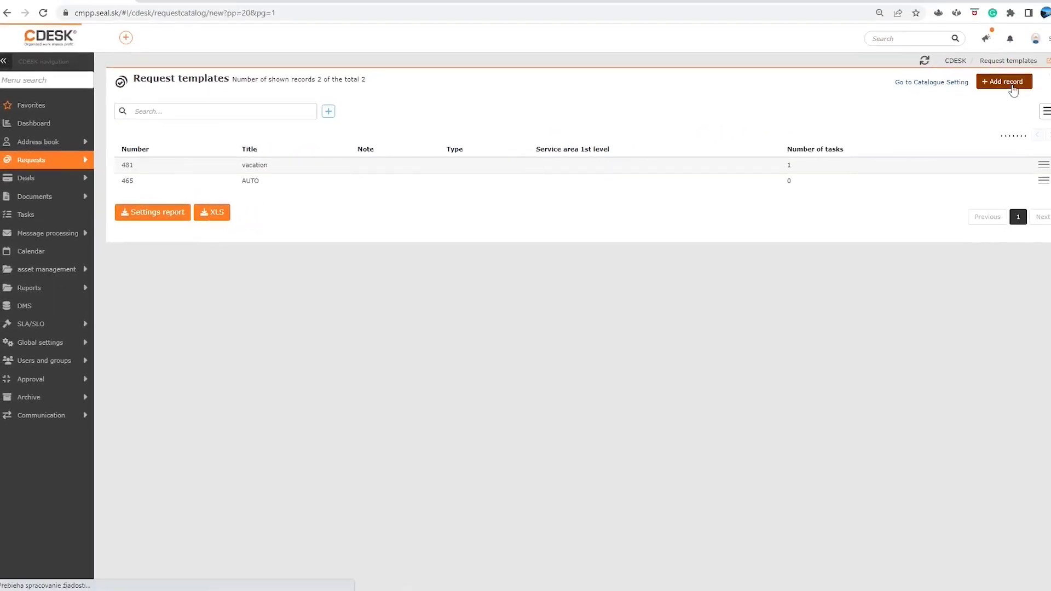
{"action": "scroll", "coordinate": [457, 236], "scroll_direction": "up", "scroll_amount": 4}
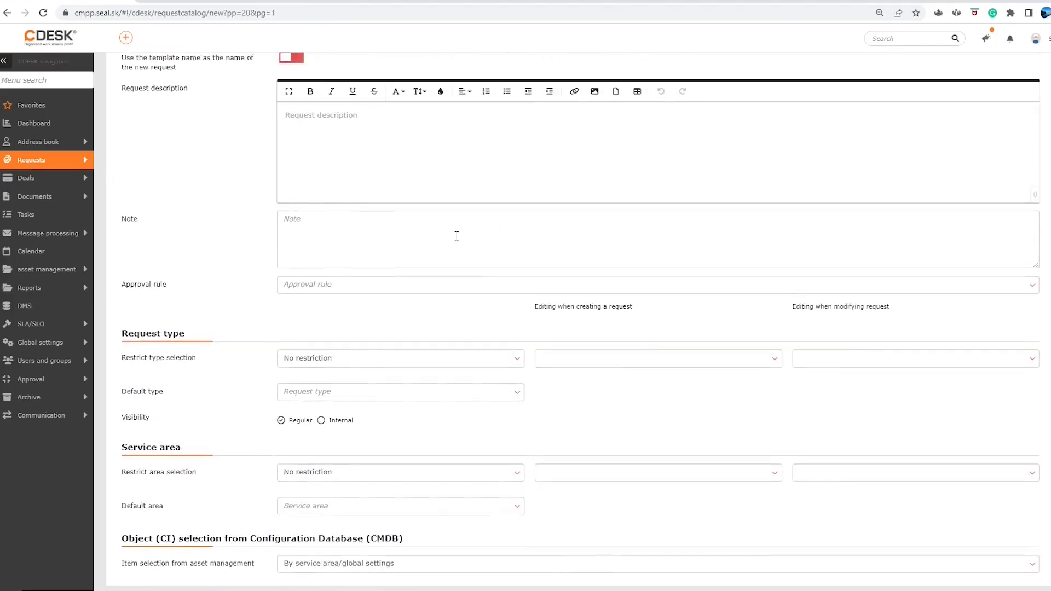
{"action": "scroll", "coordinate": [457, 236], "scroll_direction": "up", "scroll_amount": 2}
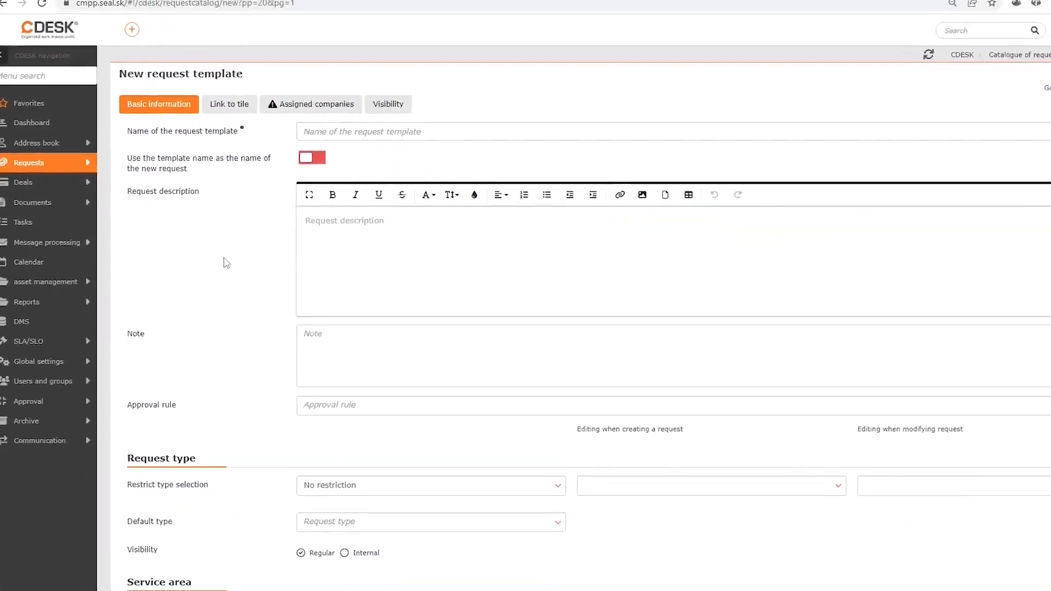
Name the request template "VPN connection request" and enable using the template name as the new request's name
{"action": "left_click", "coordinate": [381, 132]}
{"action": "type", "text": "VPN"}
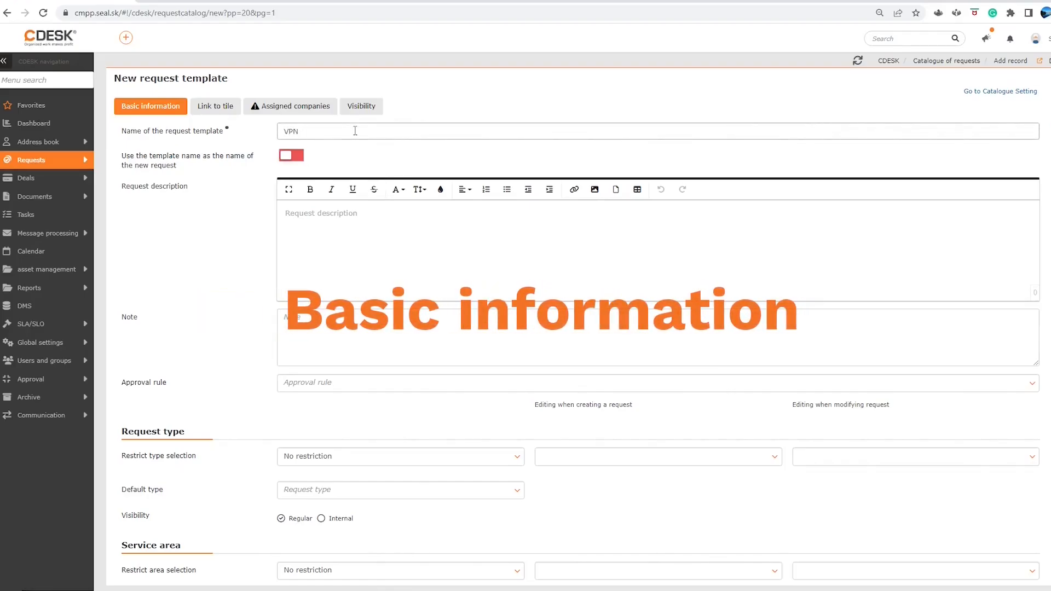
{"action": "type", "text": " co"}
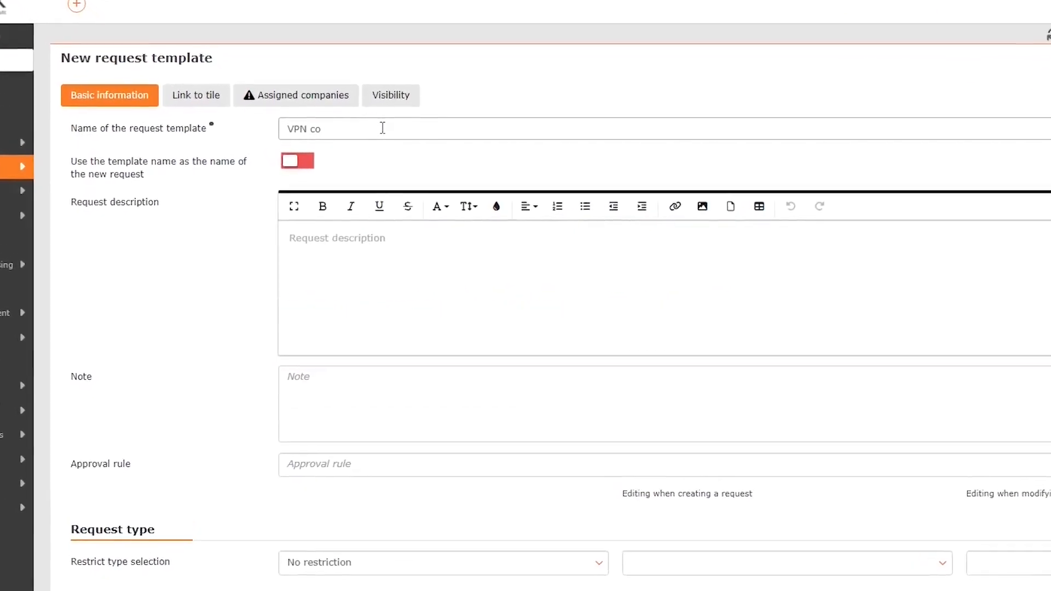
{"action": "type", "text": "nnection request"}
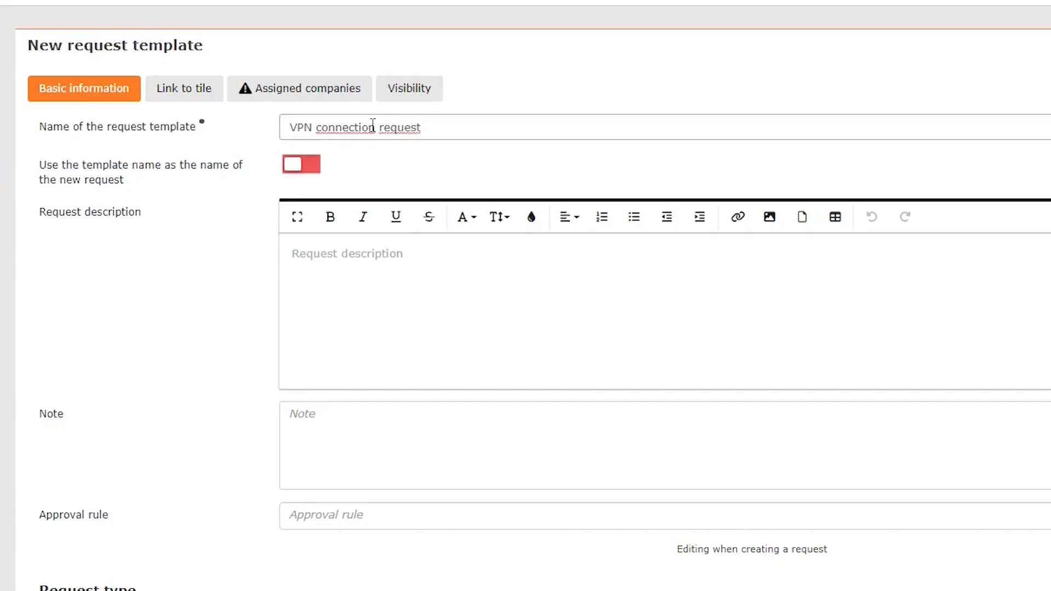
{"action": "left_click", "coordinate": [306, 170]}
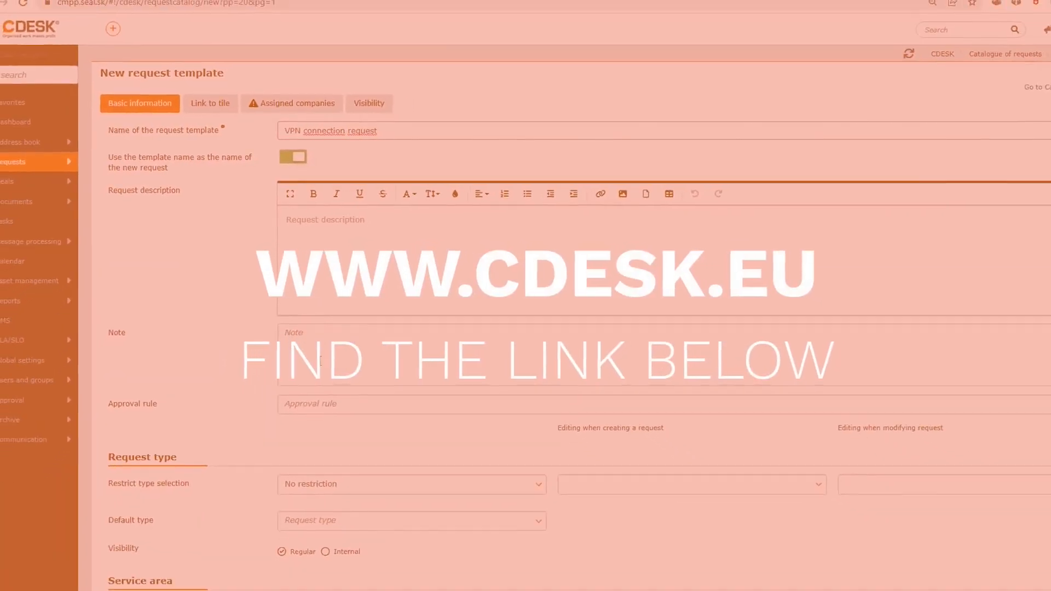
Set the template's approval rule to c2
{"action": "left_click", "coordinate": [328, 403]}
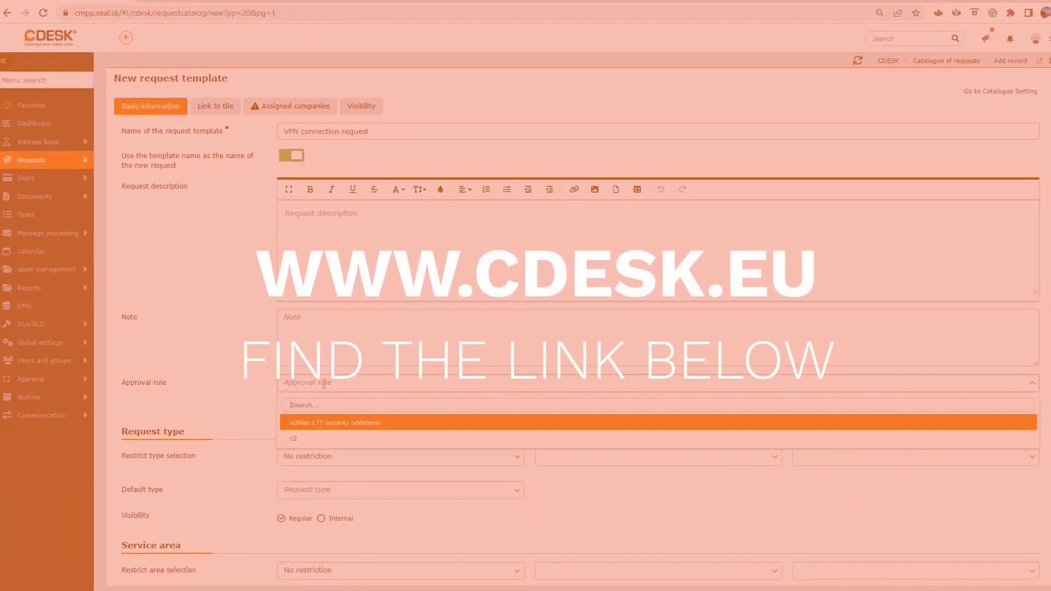
{"action": "left_click", "coordinate": [305, 439]}
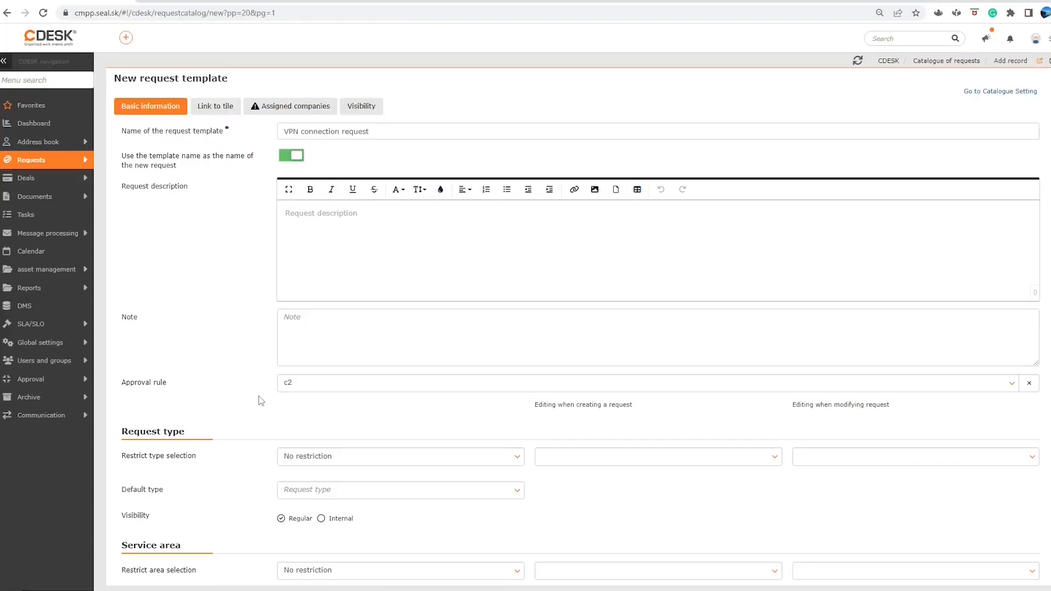
Examine the options for restricting the request type selection and for who may edit it when creating or modifying a request
{"action": "scroll", "coordinate": [261, 401], "scroll_direction": "down", "scroll_amount": 1}
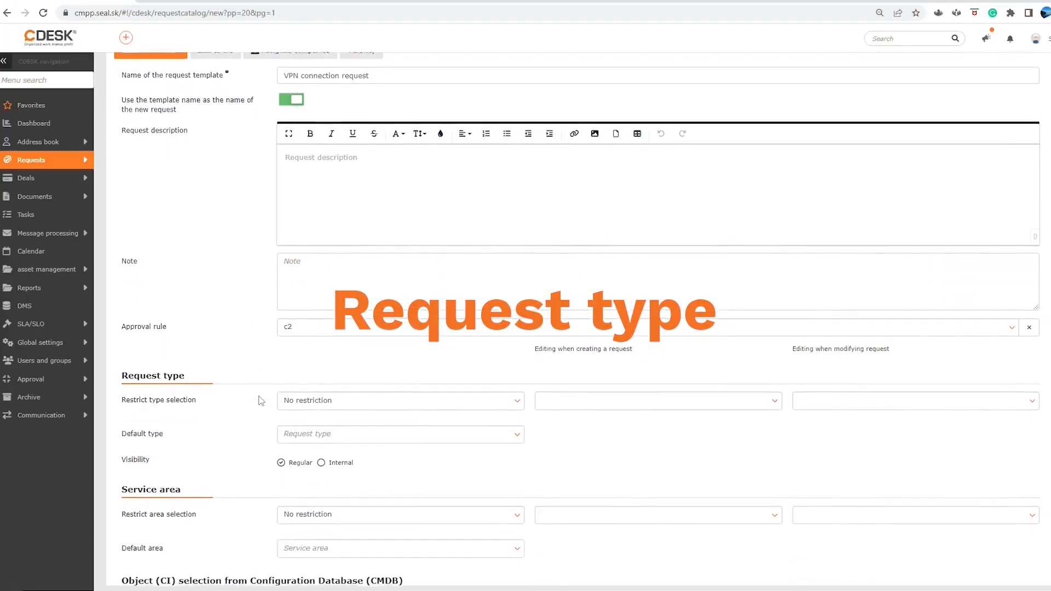
{"action": "scroll", "coordinate": [261, 401], "scroll_direction": "down", "scroll_amount": 2}
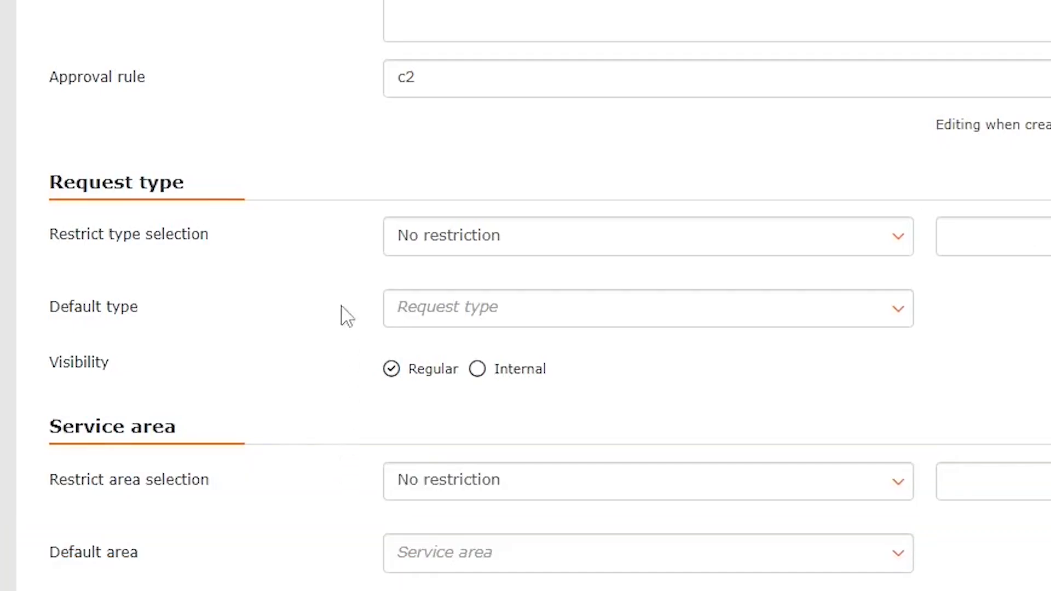
{"action": "left_click", "coordinate": [407, 227]}
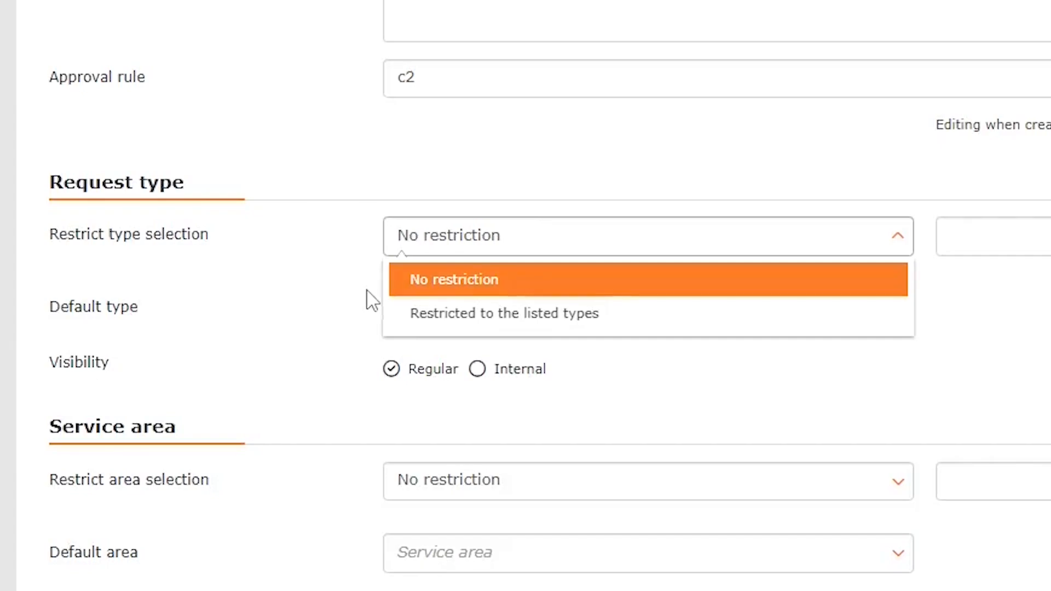
{"action": "left_click", "coordinate": [422, 291]}
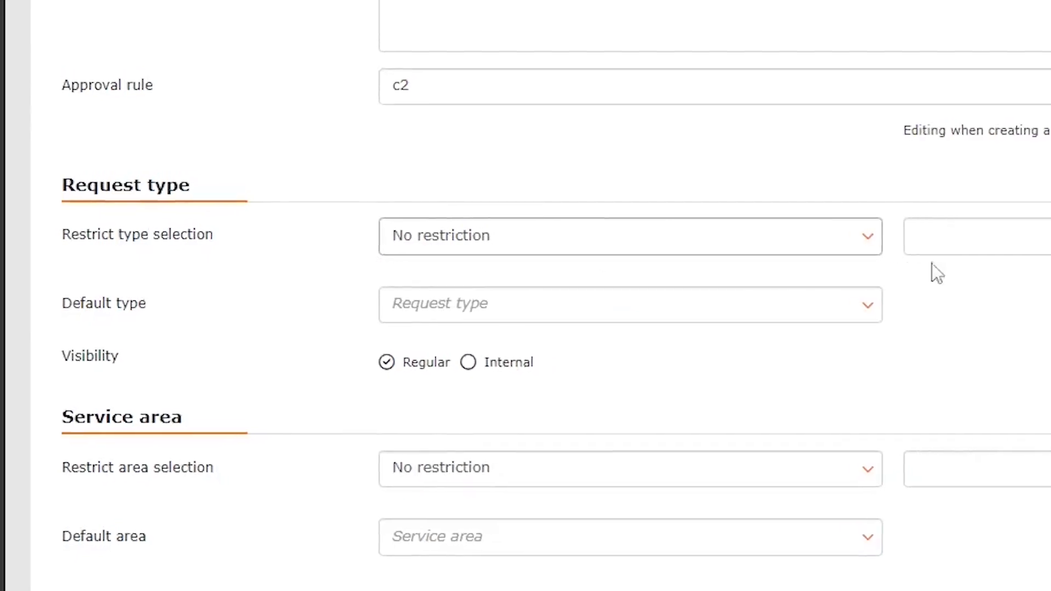
{"action": "left_click", "coordinate": [1024, 249]}
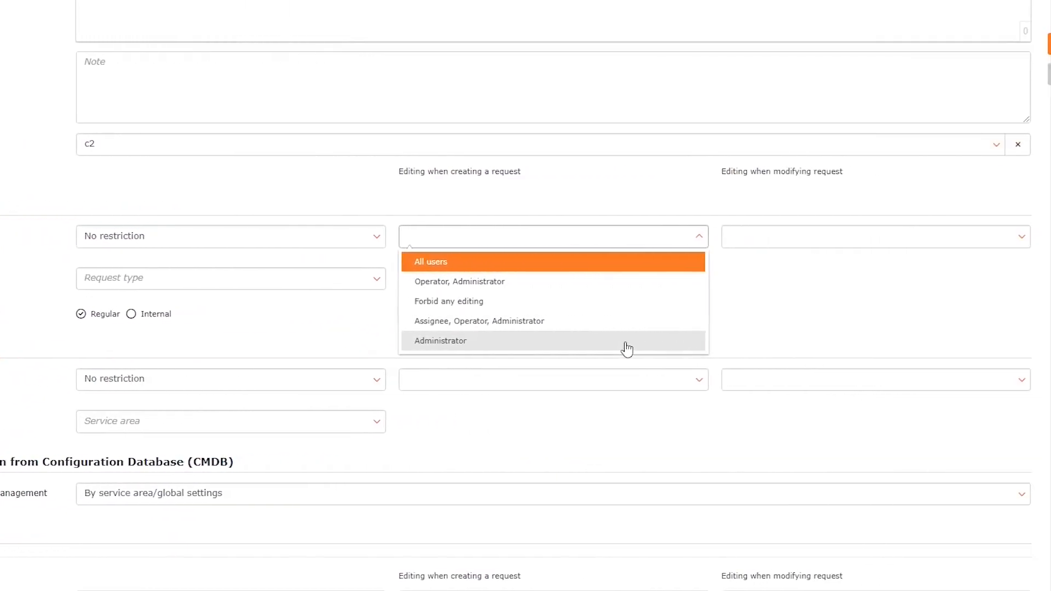
{"action": "left_click", "coordinate": [789, 240]}
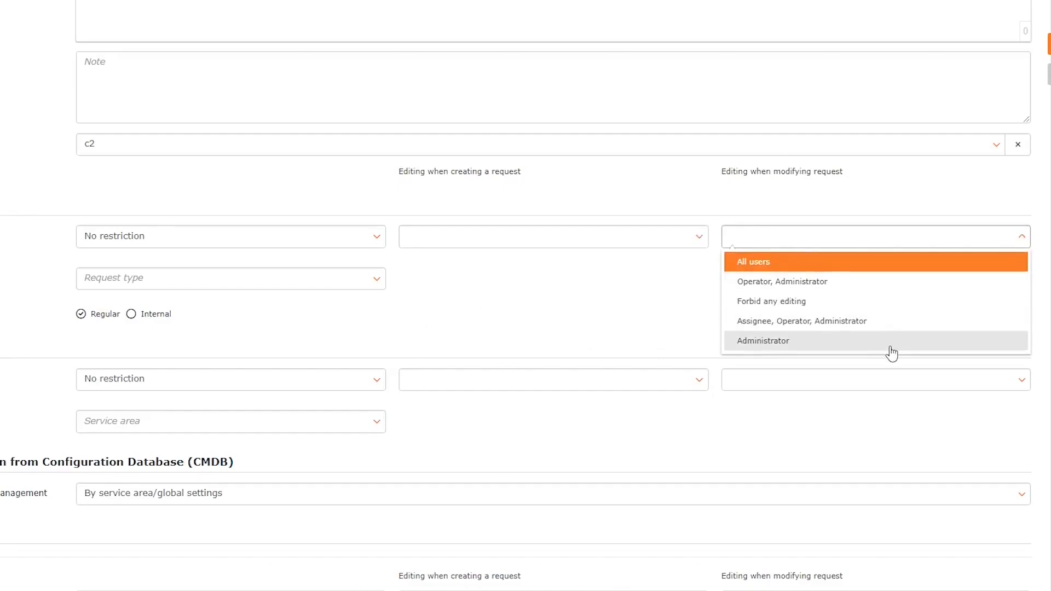
Set the default request type to Regular request and its visibility to Internal
{"action": "left_click", "coordinate": [339, 277]}
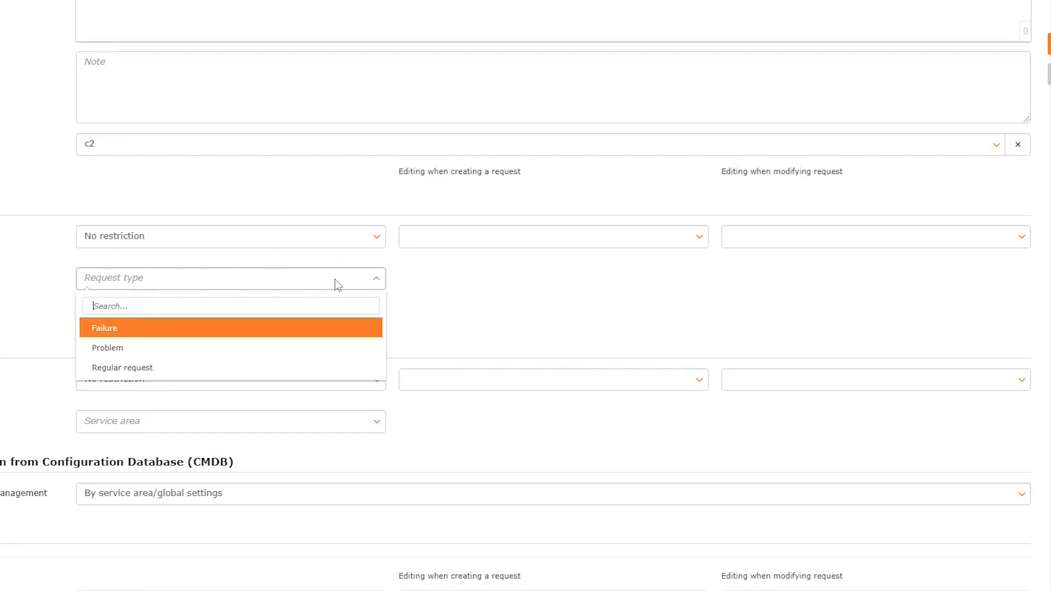
{"action": "left_click", "coordinate": [277, 372]}
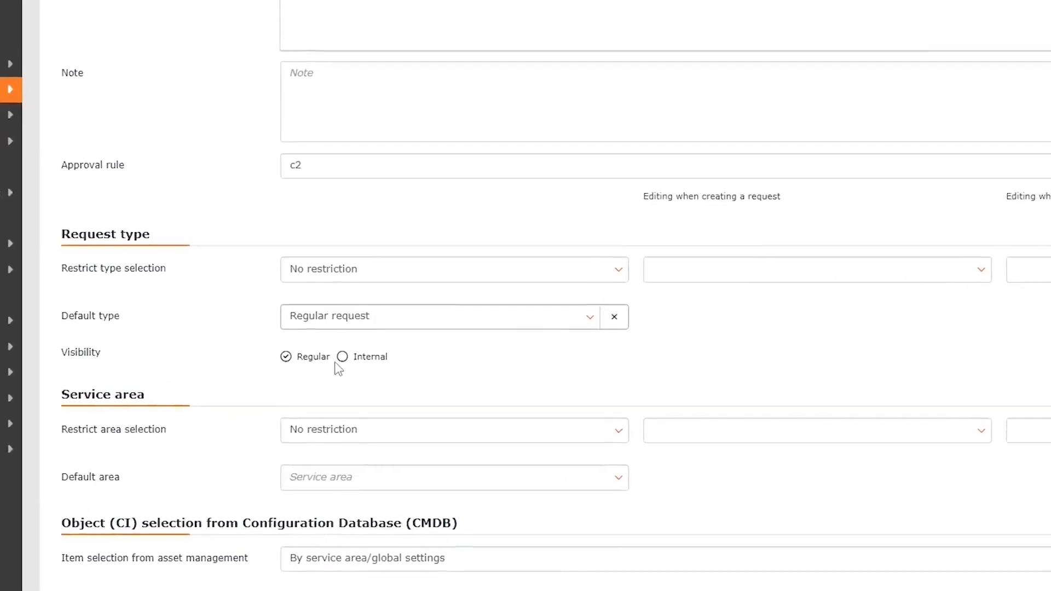
{"action": "left_click", "coordinate": [342, 357]}
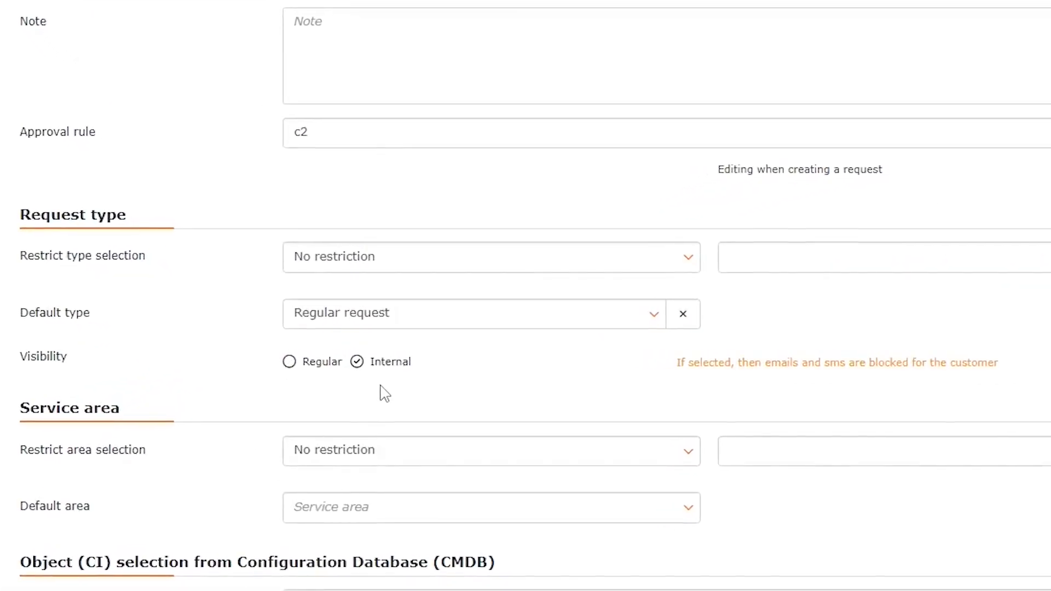
Examine the service area restriction, its editing permissions, the default area choices and the item selection setting for asset management
{"action": "scroll", "coordinate": [386, 393], "scroll_direction": "down", "scroll_amount": 3}
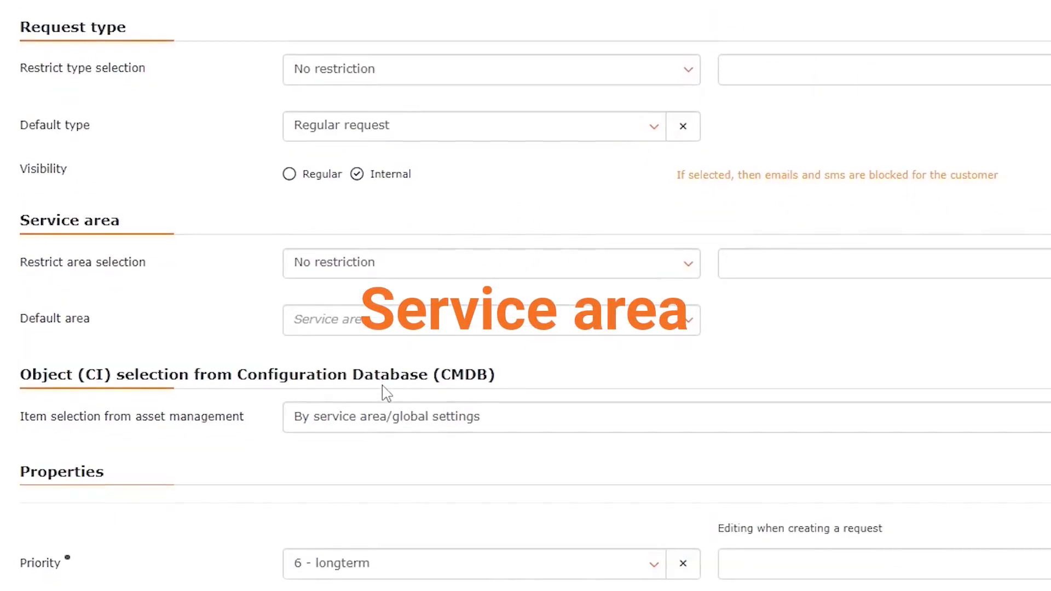
{"action": "left_click", "coordinate": [357, 274]}
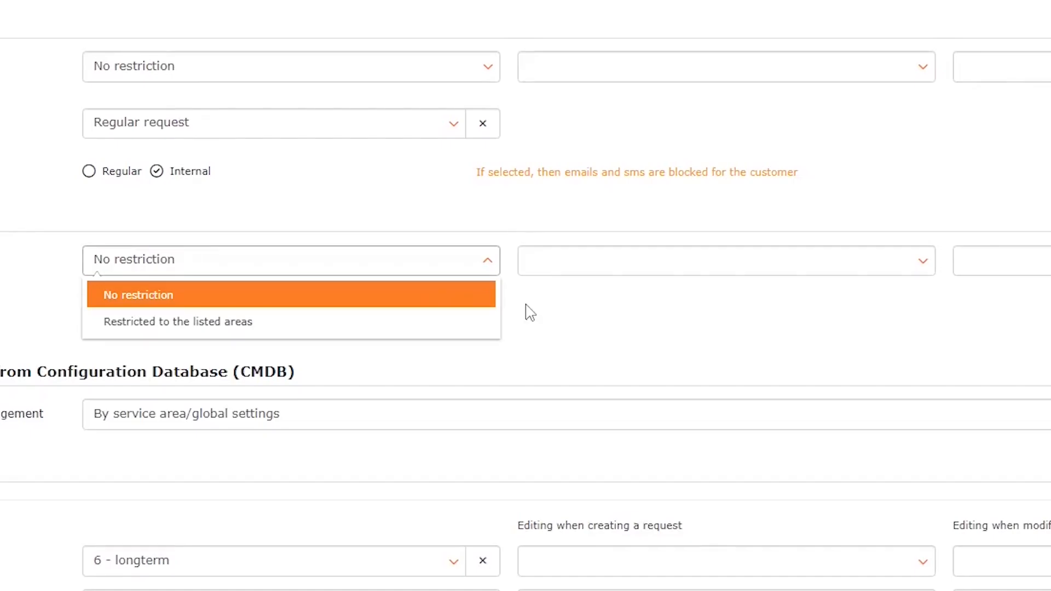
{"action": "left_click", "coordinate": [582, 268]}
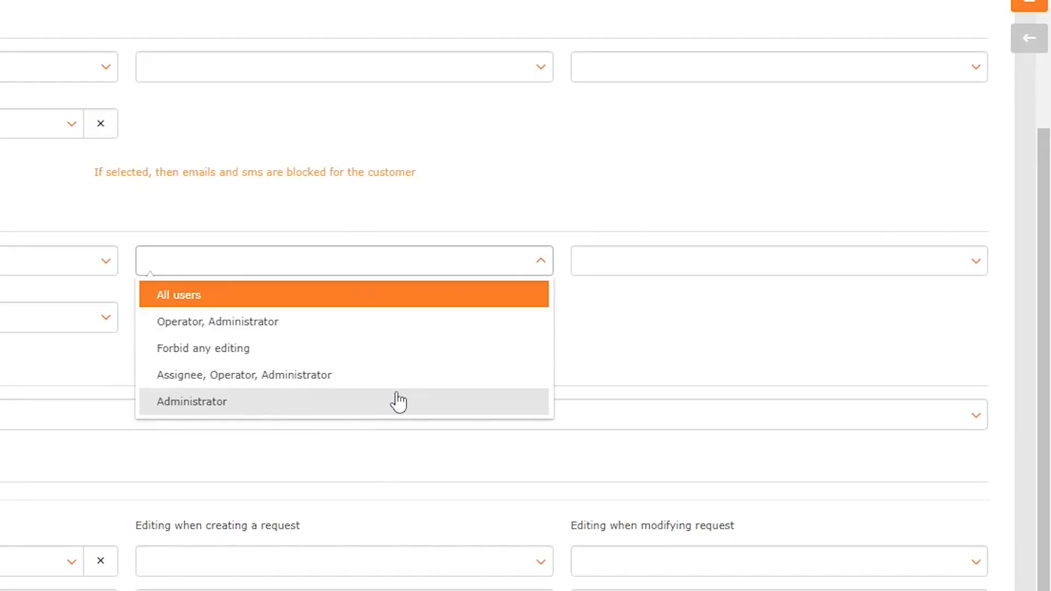
{"action": "left_click", "coordinate": [624, 269]}
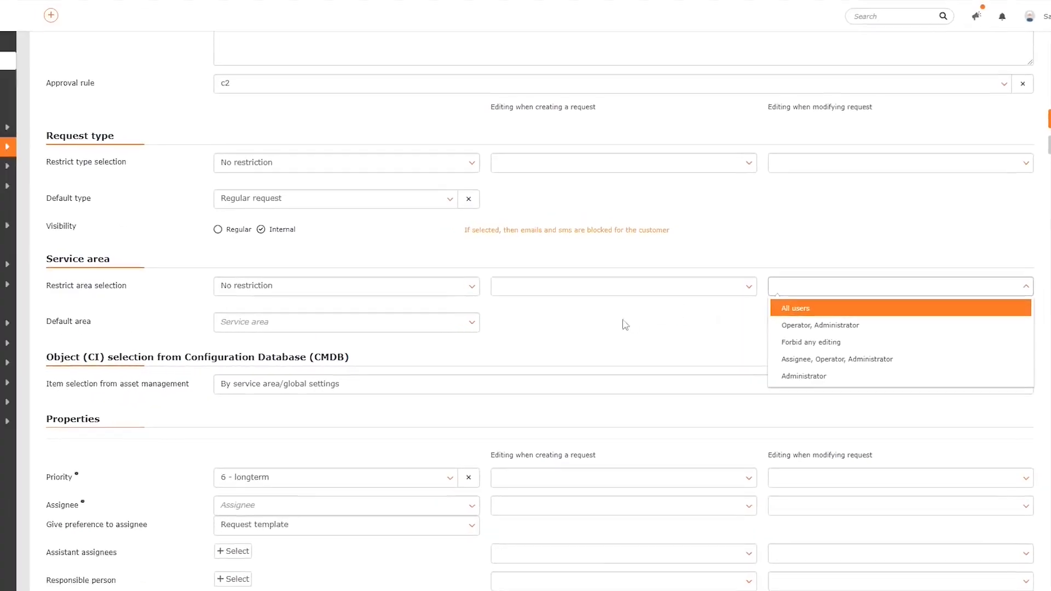
{"action": "left_click", "coordinate": [506, 336]}
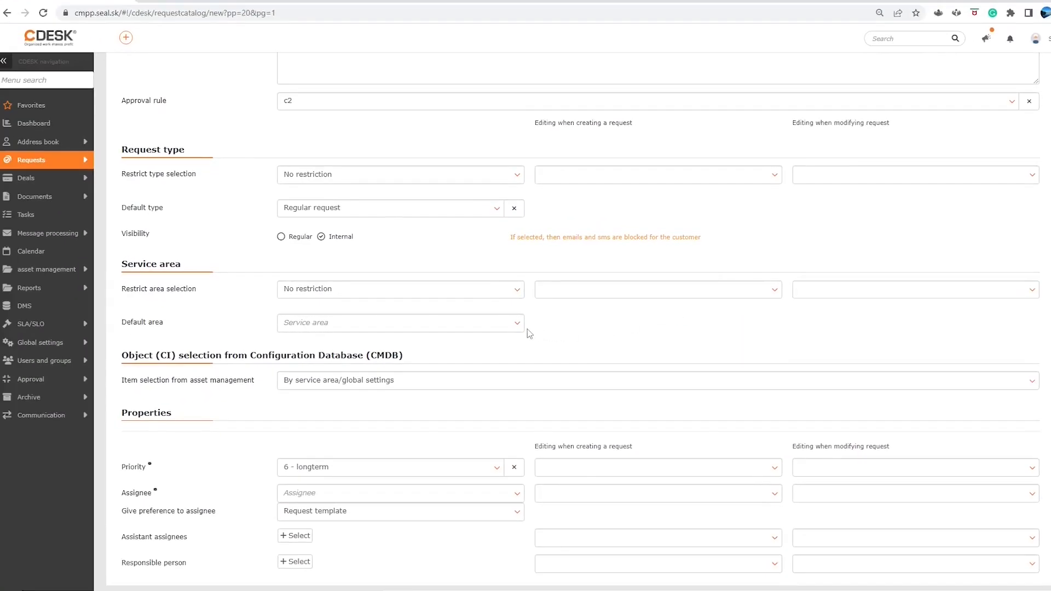
{"action": "left_click", "coordinate": [468, 323]}
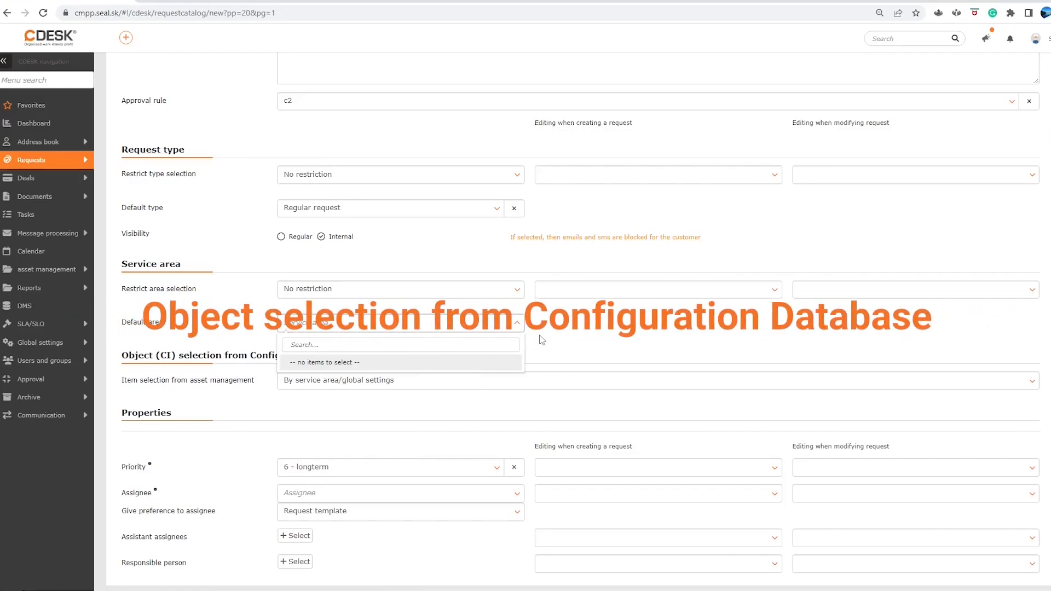
{"action": "left_click", "coordinate": [542, 339]}
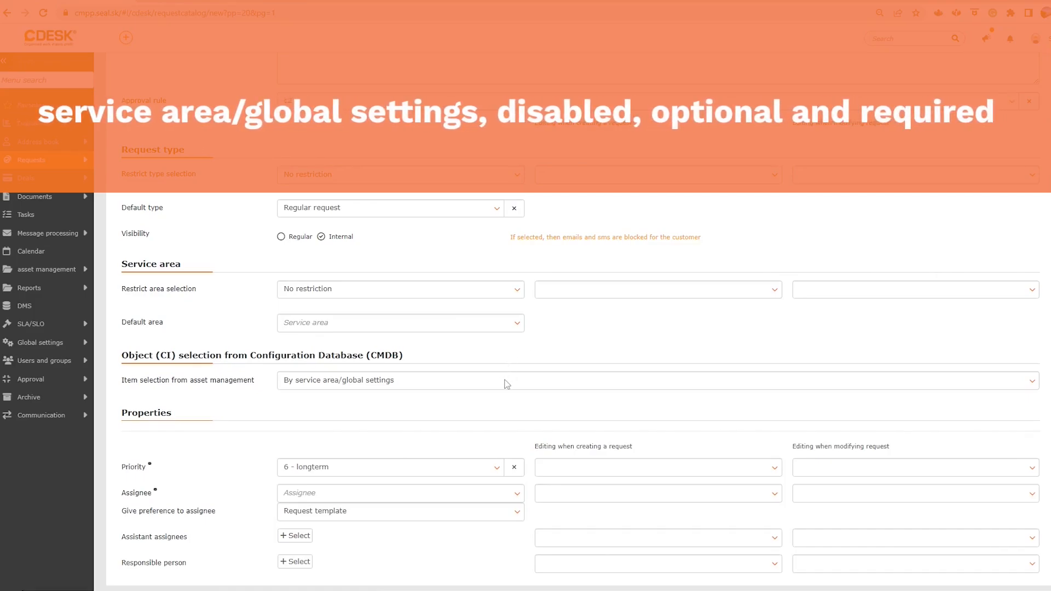
{"action": "left_click", "coordinate": [507, 384]}
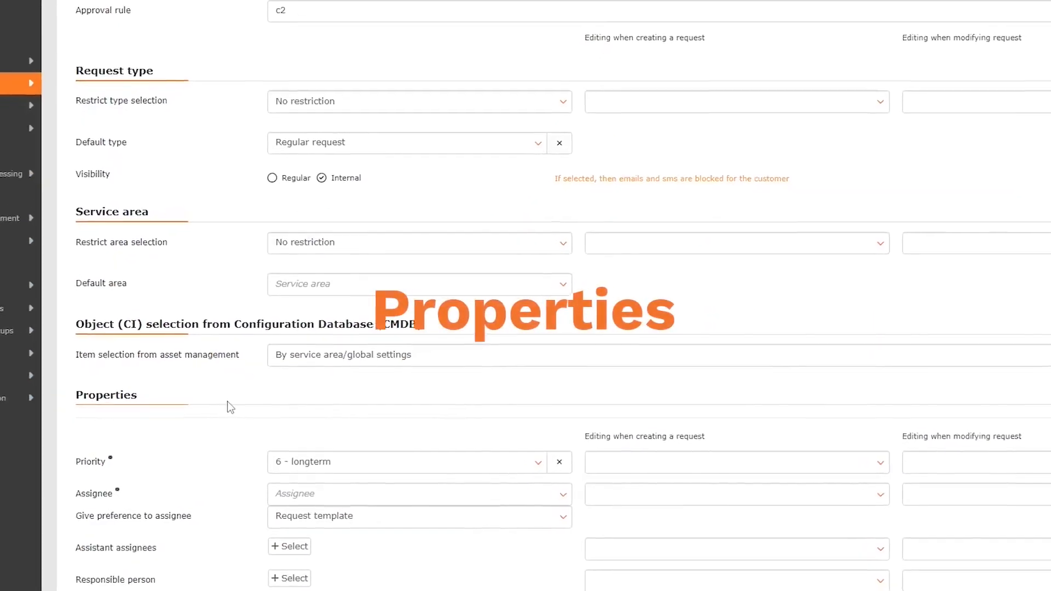
Set the template's priority to 2 - urgent (SMS) and choose the second listed user as the assignee
{"action": "scroll", "coordinate": [247, 416], "scroll_direction": "down", "scroll_amount": 3}
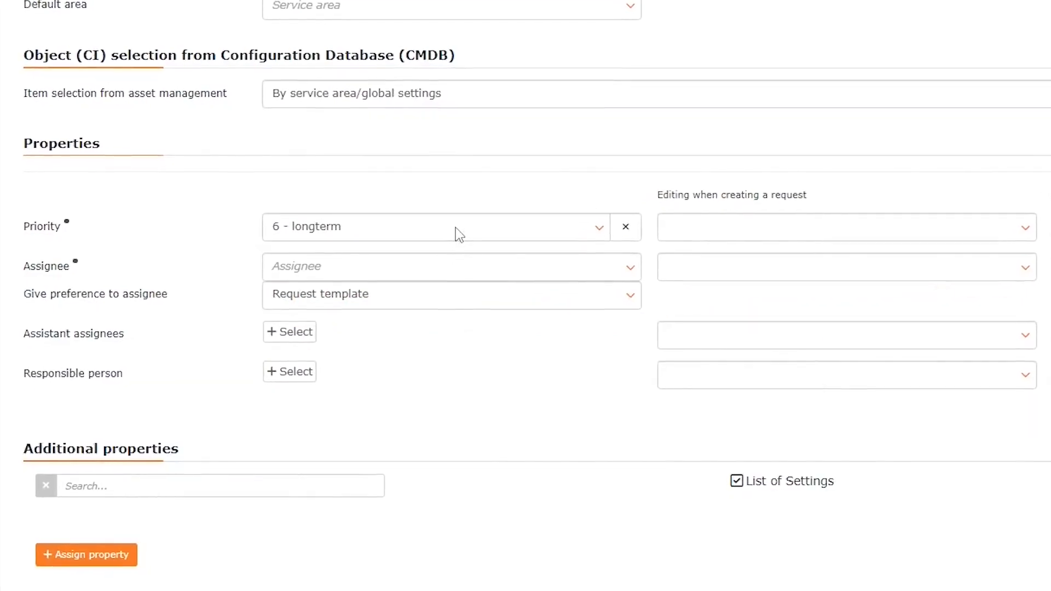
{"action": "left_click", "coordinate": [456, 228]}
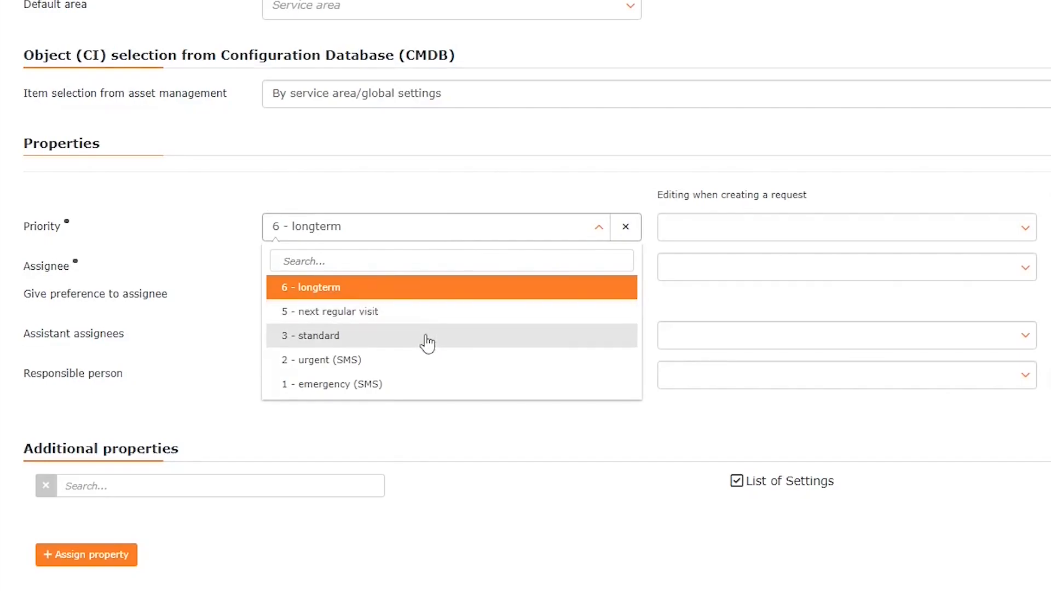
{"action": "left_click", "coordinate": [425, 364]}
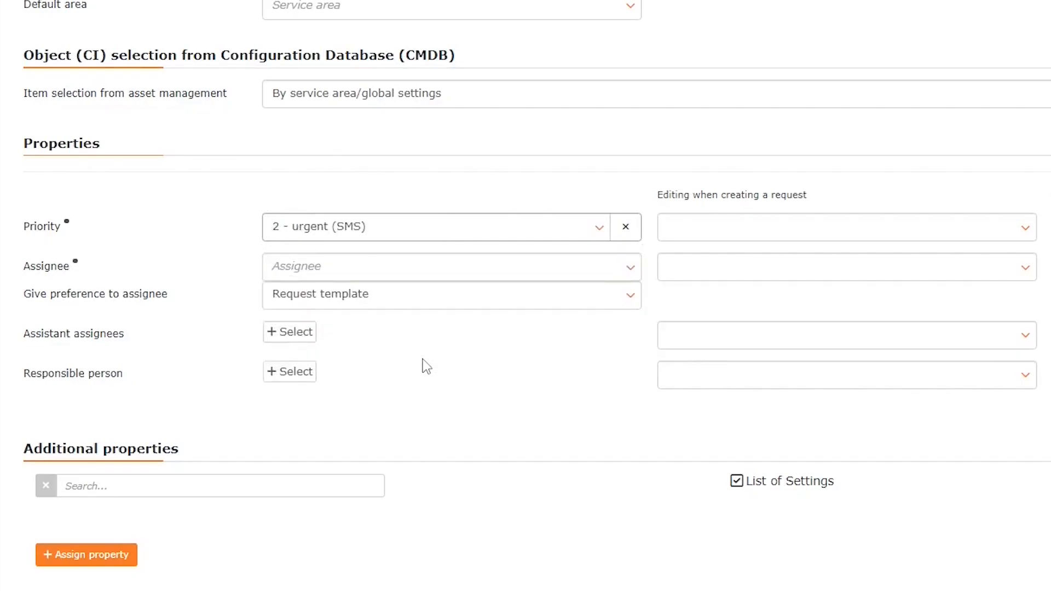
{"action": "left_click", "coordinate": [357, 278]}
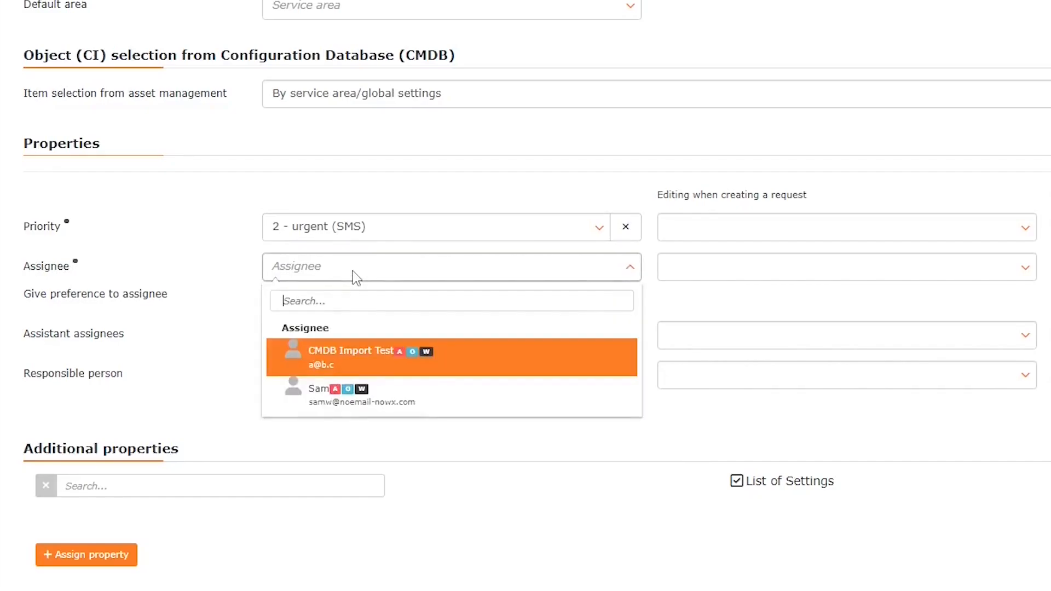
{"action": "left_click", "coordinate": [467, 404]}
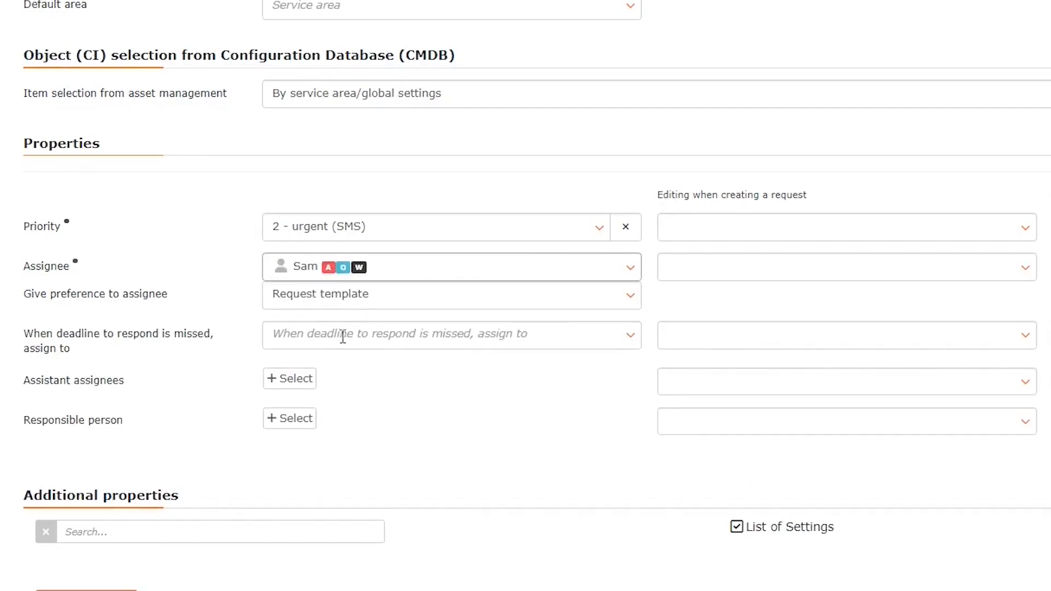
Reassign requests to CMDB Import Test when the response deadline is missed, and add the main assignee as the responsible person
{"action": "left_click", "coordinate": [585, 338]}
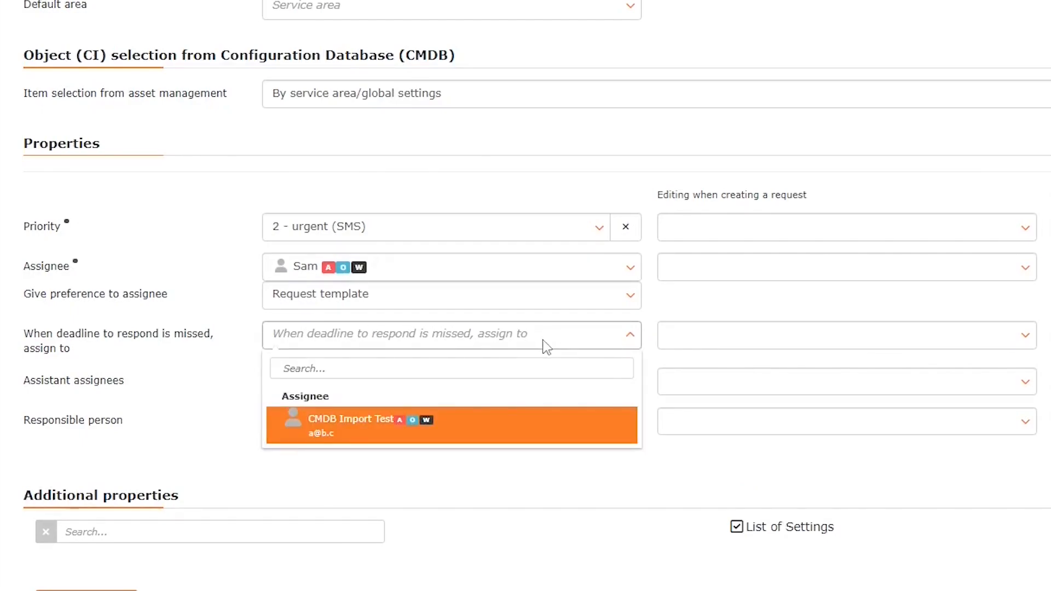
{"action": "left_click", "coordinate": [442, 435]}
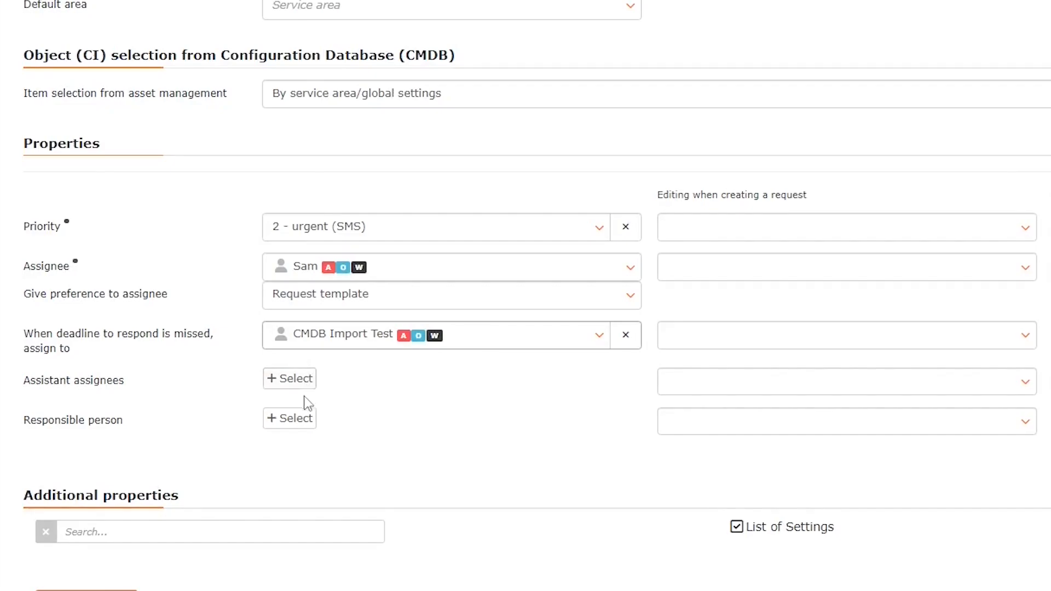
{"action": "left_click", "coordinate": [300, 422]}
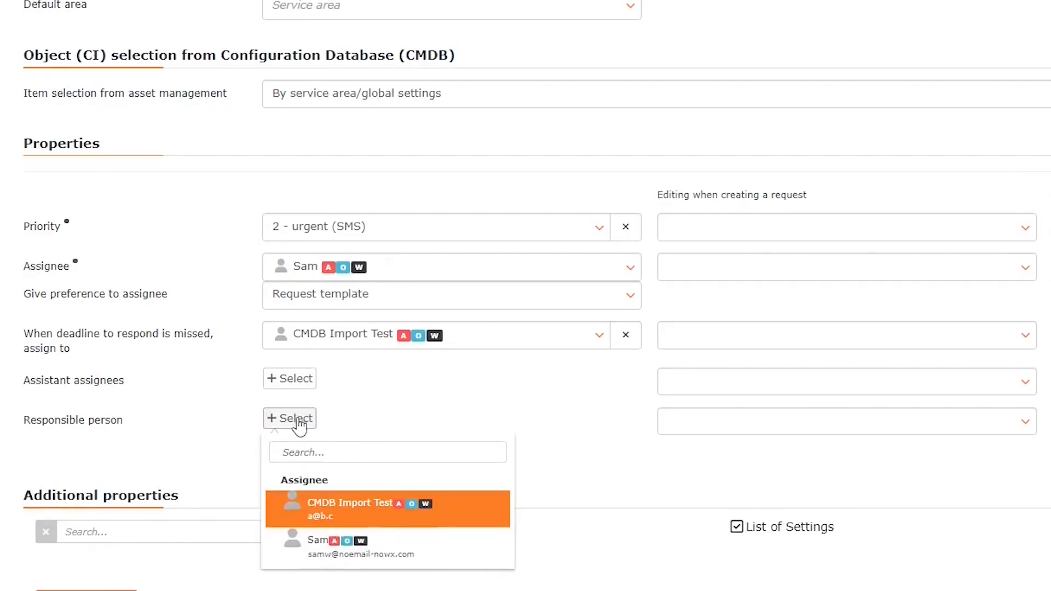
{"action": "left_click", "coordinate": [322, 551]}
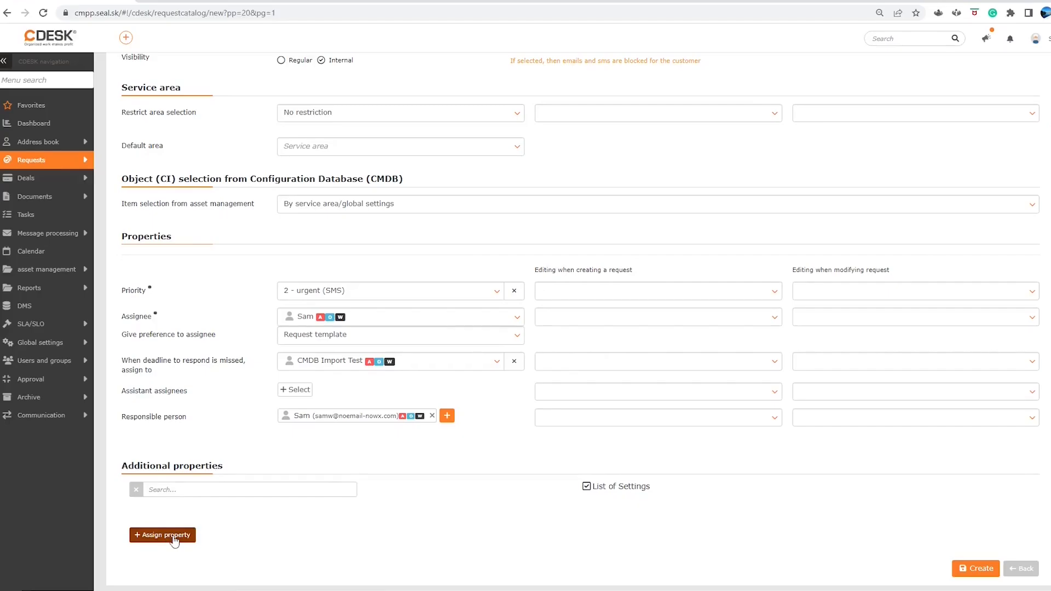
Start a new simple additional property based on a custom selection list, using the VPN list
{"action": "left_click", "coordinate": [174, 537]}
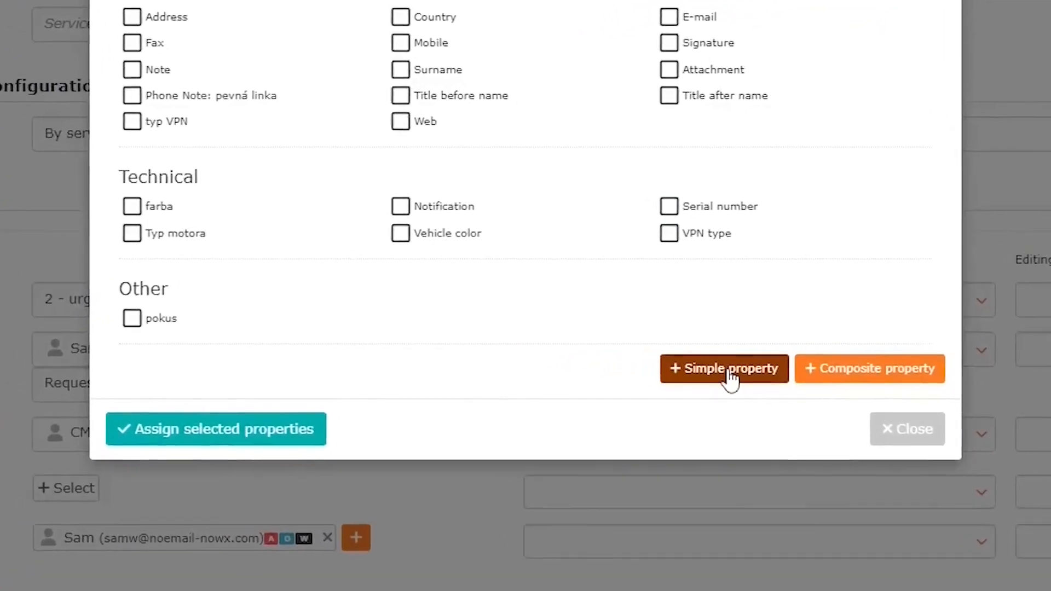
{"action": "left_click", "coordinate": [719, 367]}
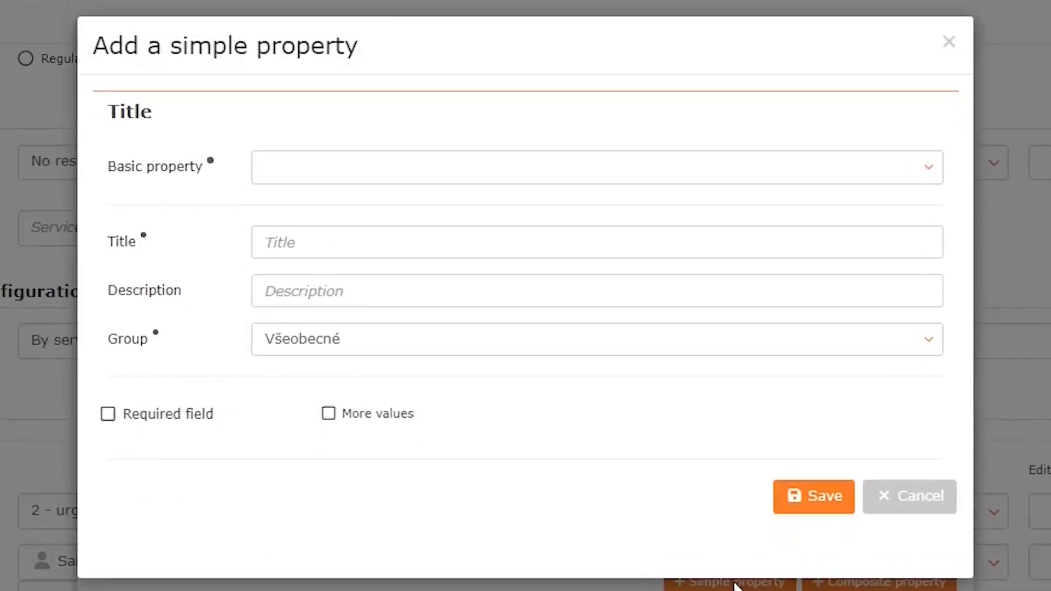
{"action": "left_click", "coordinate": [435, 168]}
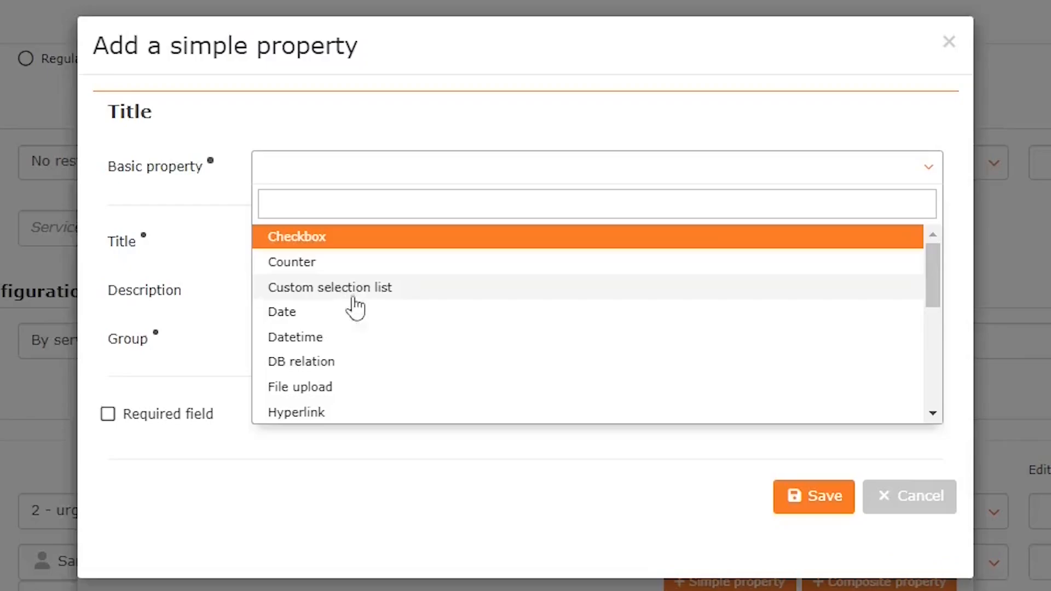
{"action": "left_click", "coordinate": [385, 289]}
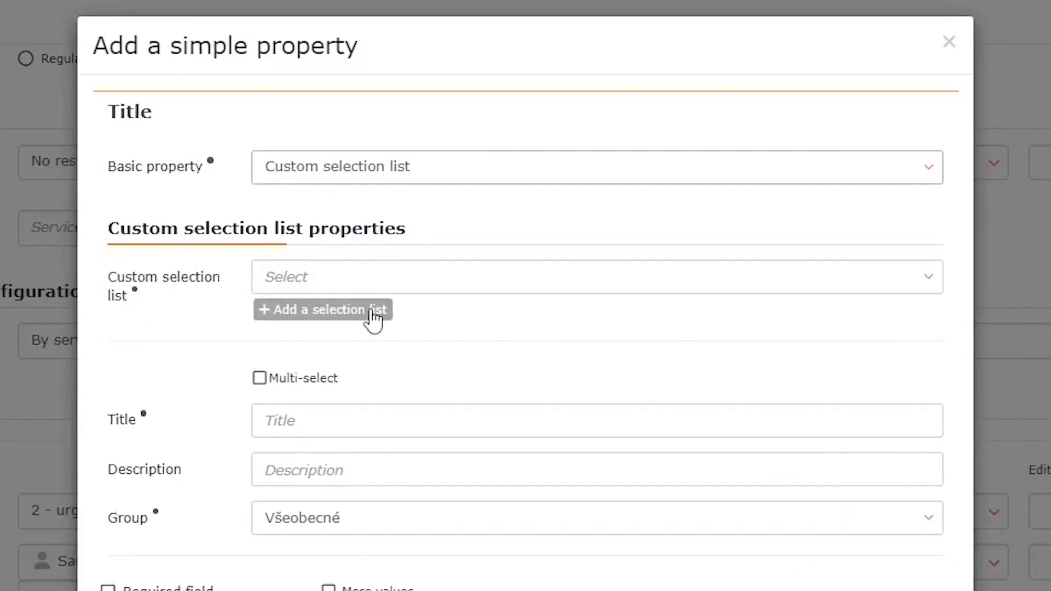
{"action": "left_click", "coordinate": [379, 278]}
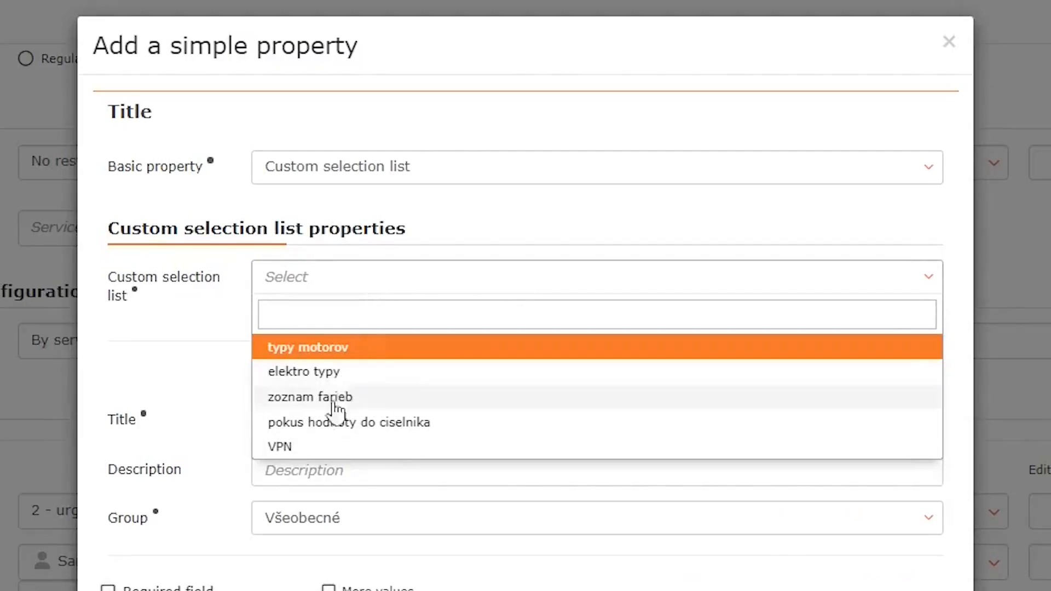
{"action": "left_click", "coordinate": [322, 446]}
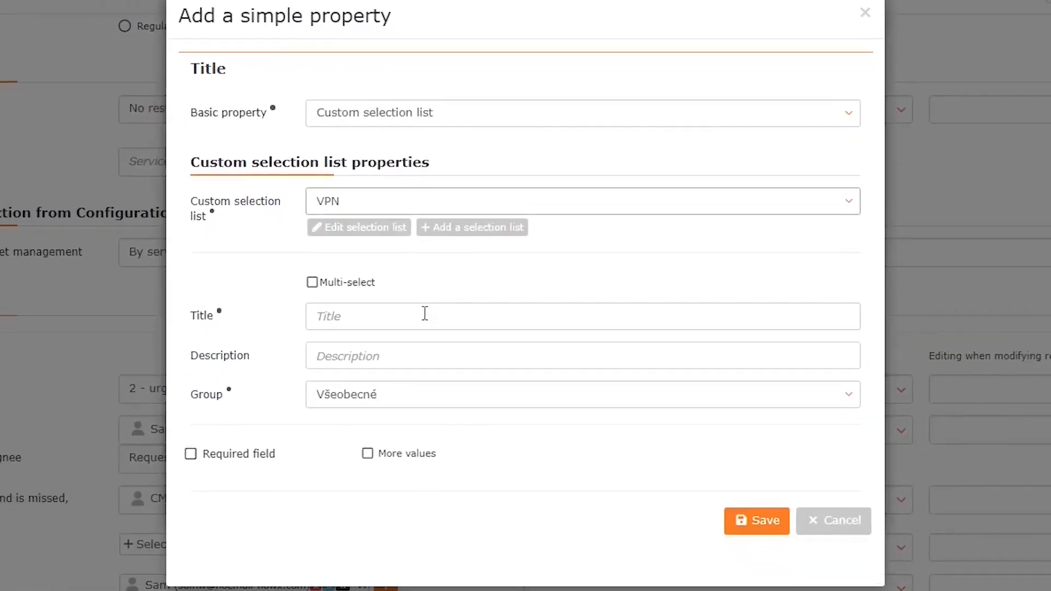
Title the additional property "VPN type", assign it to the Ostatné group, and save it
{"action": "left_click", "coordinate": [423, 321]}
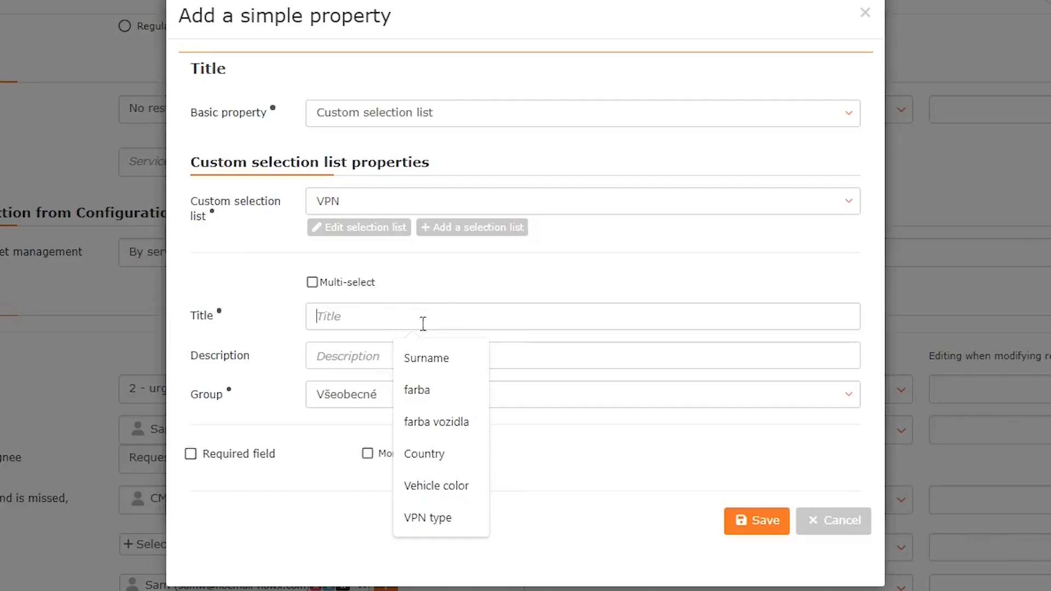
{"action": "left_click", "coordinate": [413, 523]}
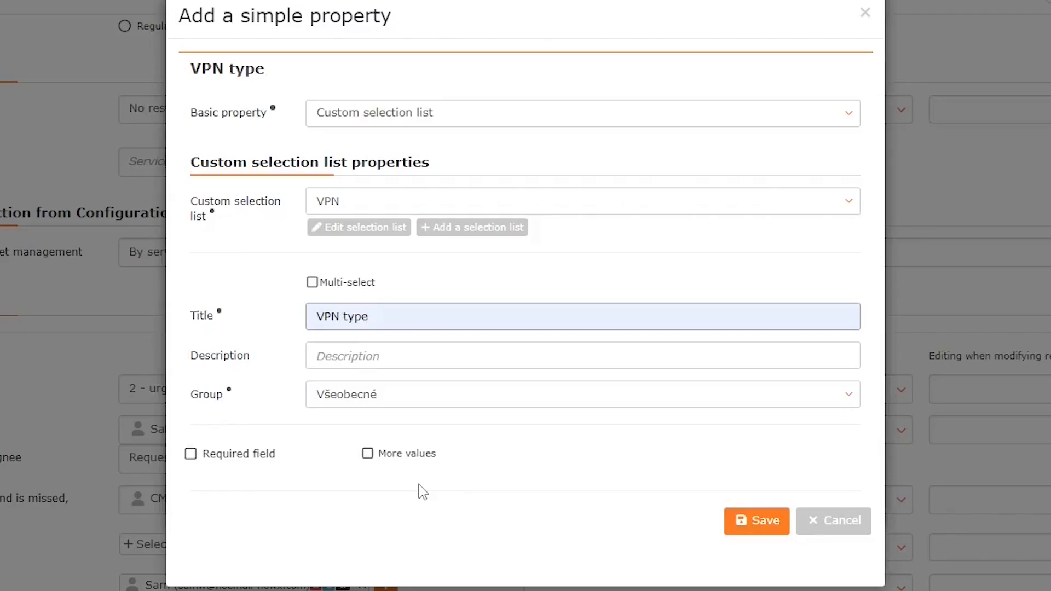
{"action": "left_click", "coordinate": [423, 400]}
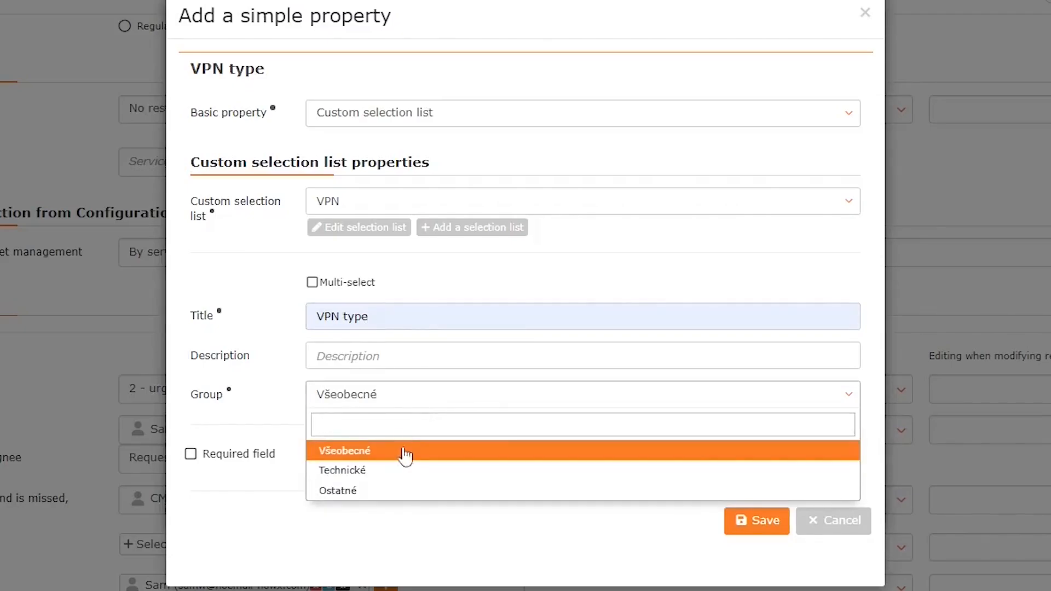
{"action": "left_click", "coordinate": [386, 492]}
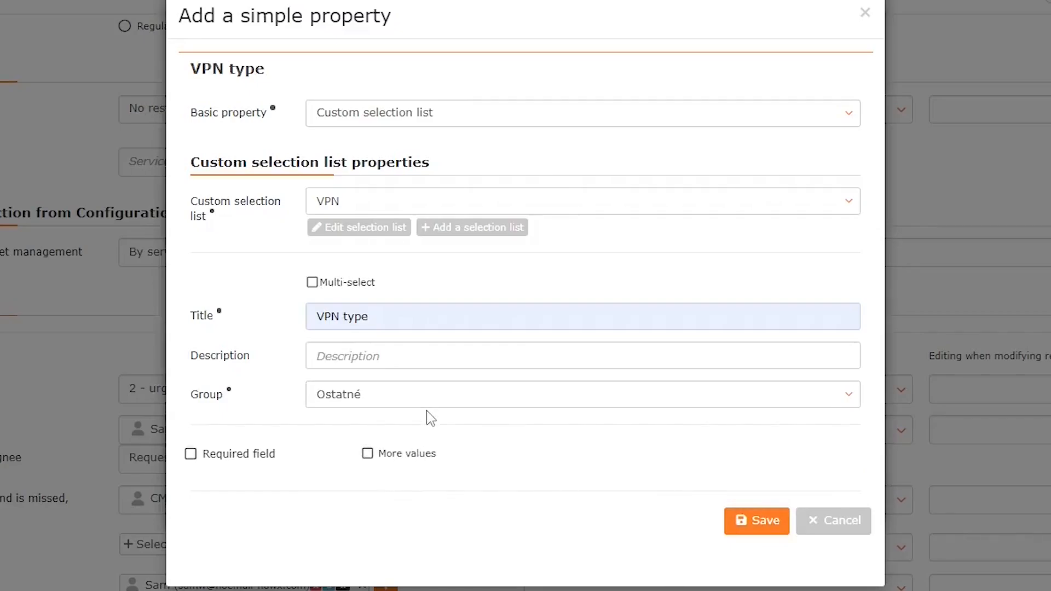
{"action": "left_click", "coordinate": [748, 536]}
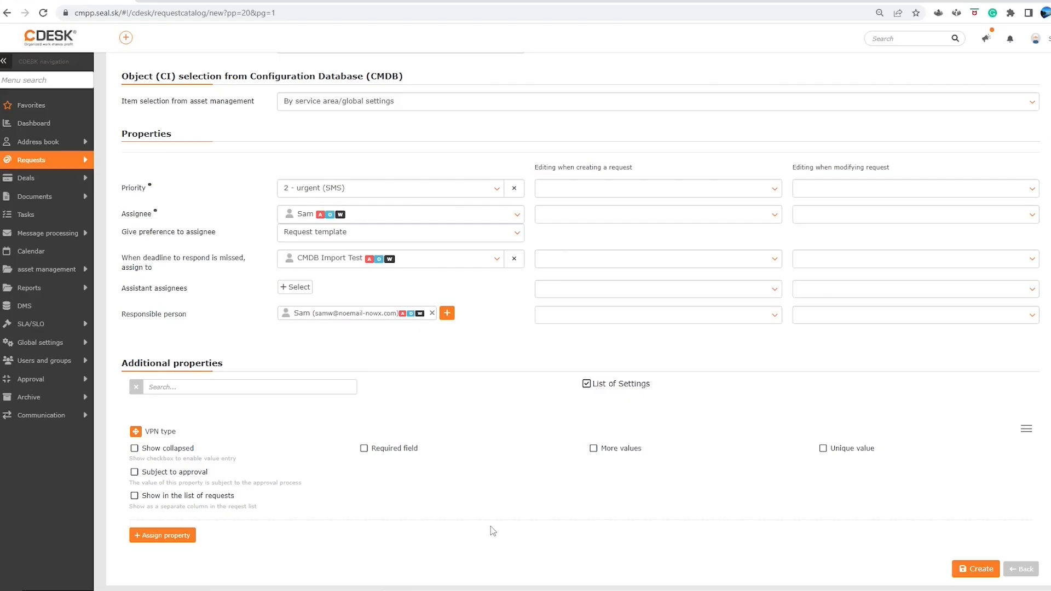
Link the request template to the VPN catalogue tile and assign the company Import s.r.o. to it
{"action": "scroll", "coordinate": [493, 531], "scroll_direction": "up", "scroll_amount": 15}
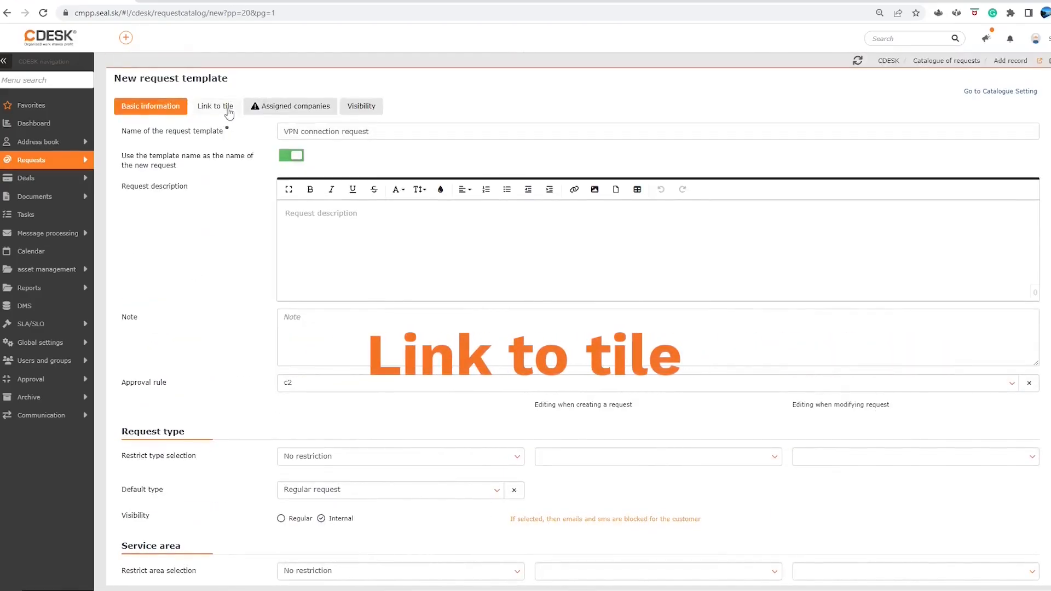
{"action": "left_click", "coordinate": [229, 109]}
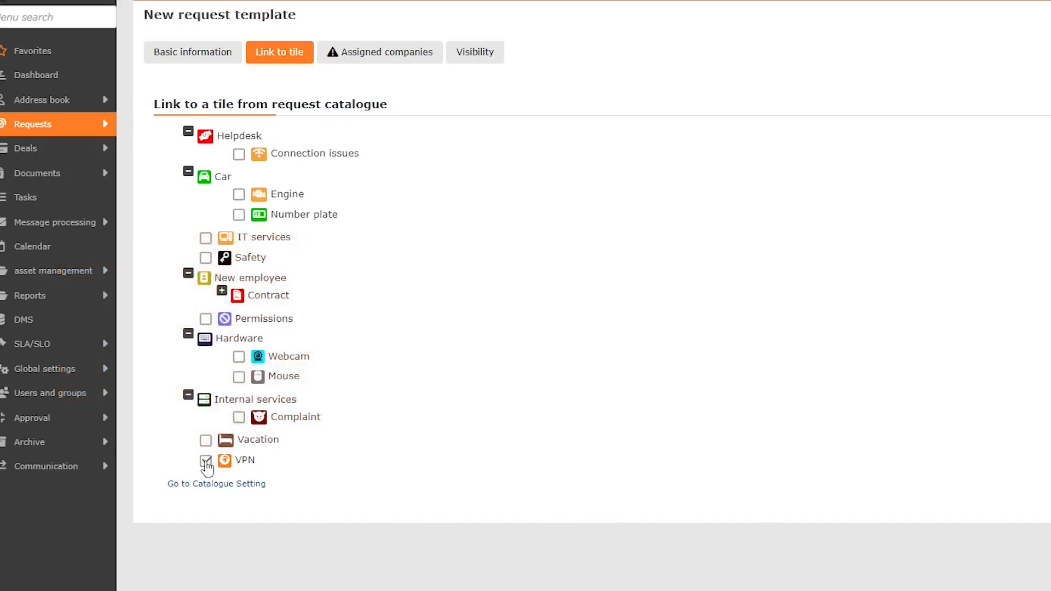
{"action": "left_click", "coordinate": [206, 463]}
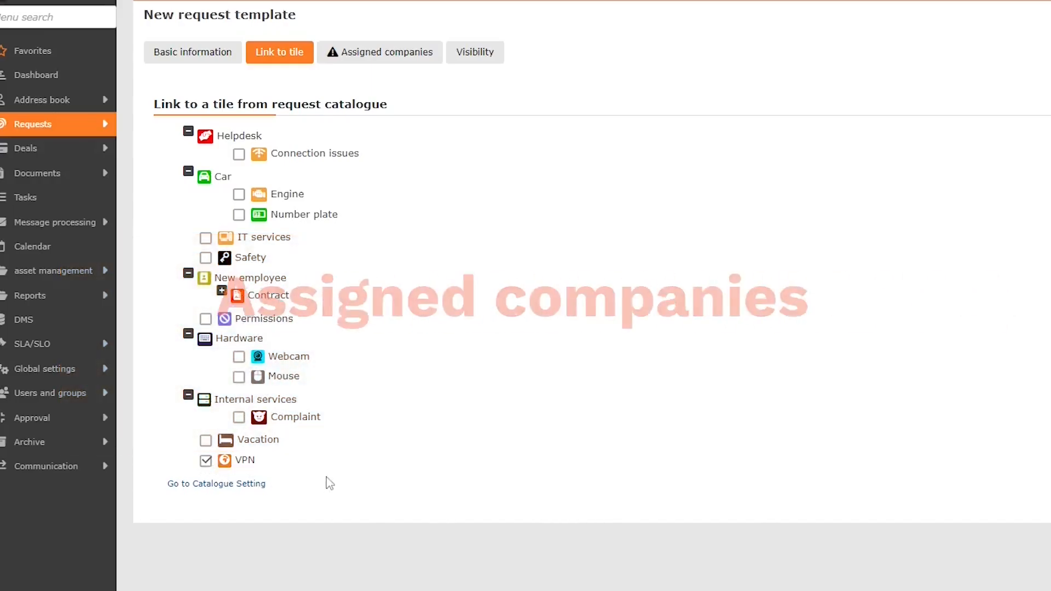
{"action": "left_click", "coordinate": [394, 59]}
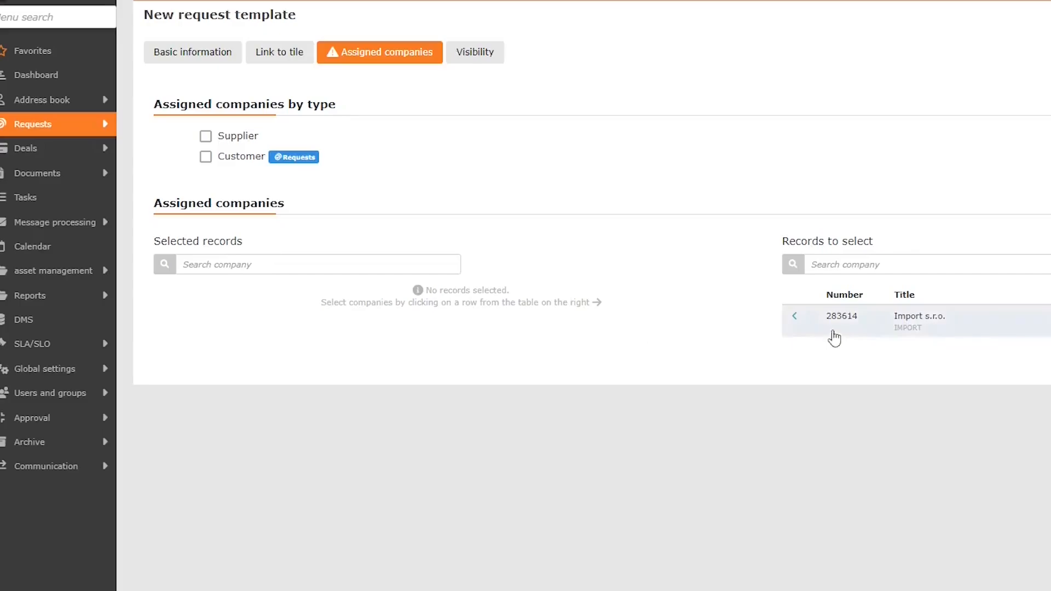
{"action": "left_click", "coordinate": [800, 325]}
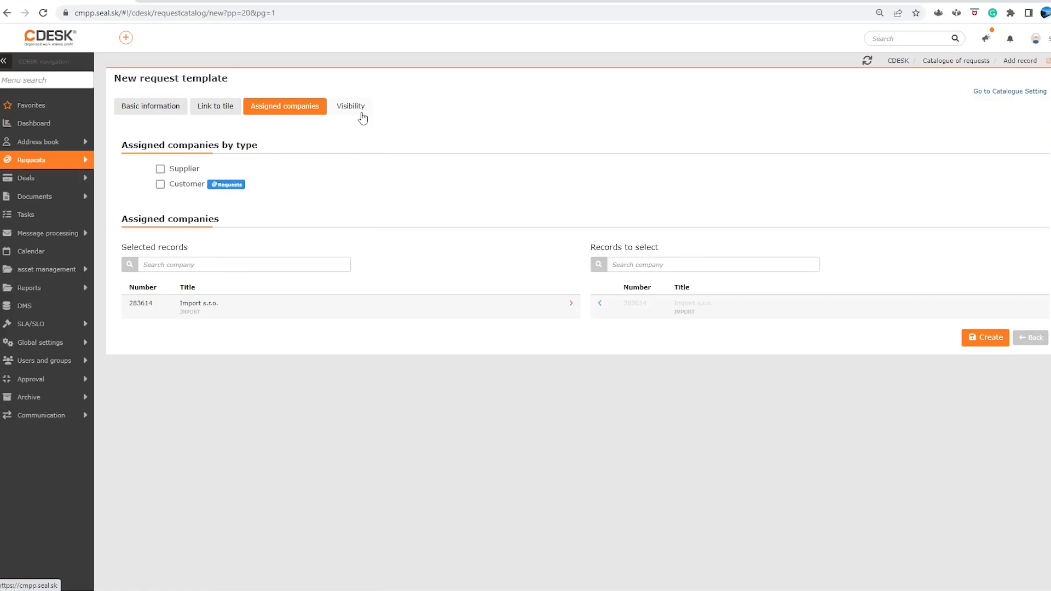
Remove the template's visibility for the Agency staff and Employee job positions
{"action": "left_click", "coordinate": [361, 113]}
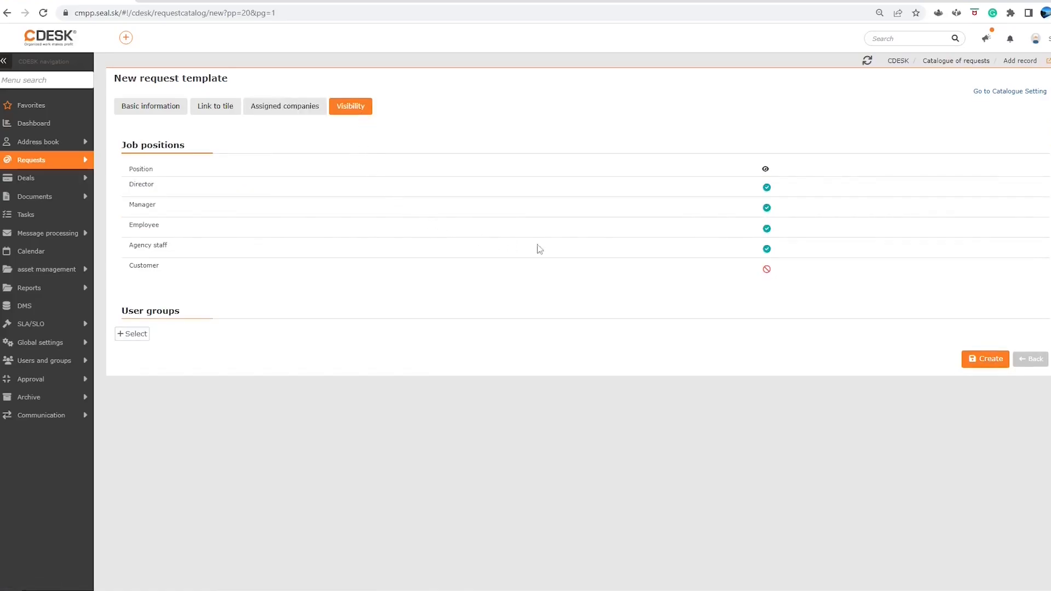
{"action": "left_click", "coordinate": [767, 249]}
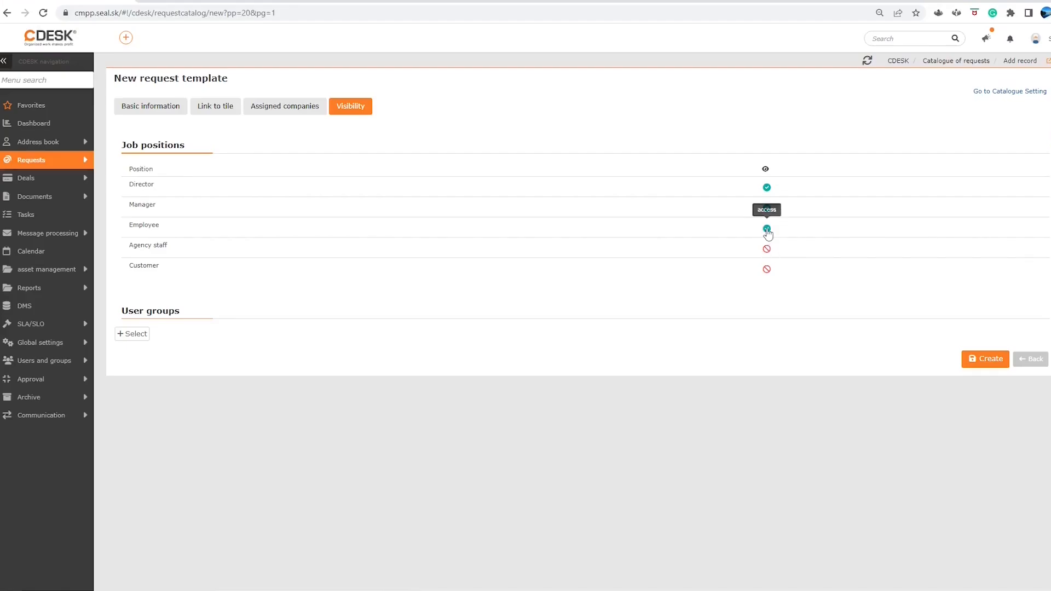
{"action": "left_click", "coordinate": [767, 230]}
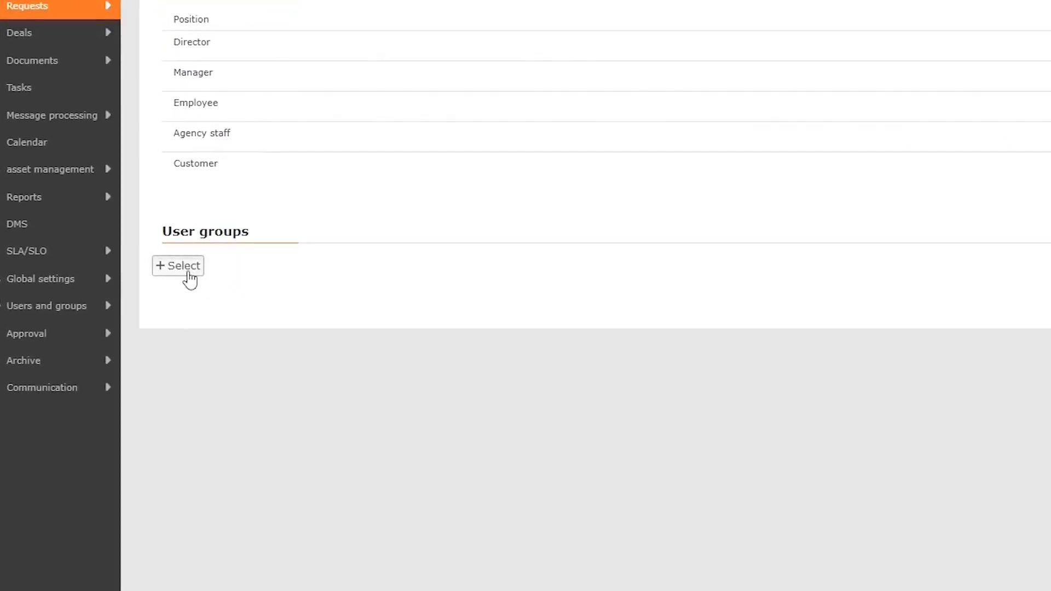
Add the Approver user group to the template's visibility settings and create the template
{"action": "left_click", "coordinate": [184, 267]}
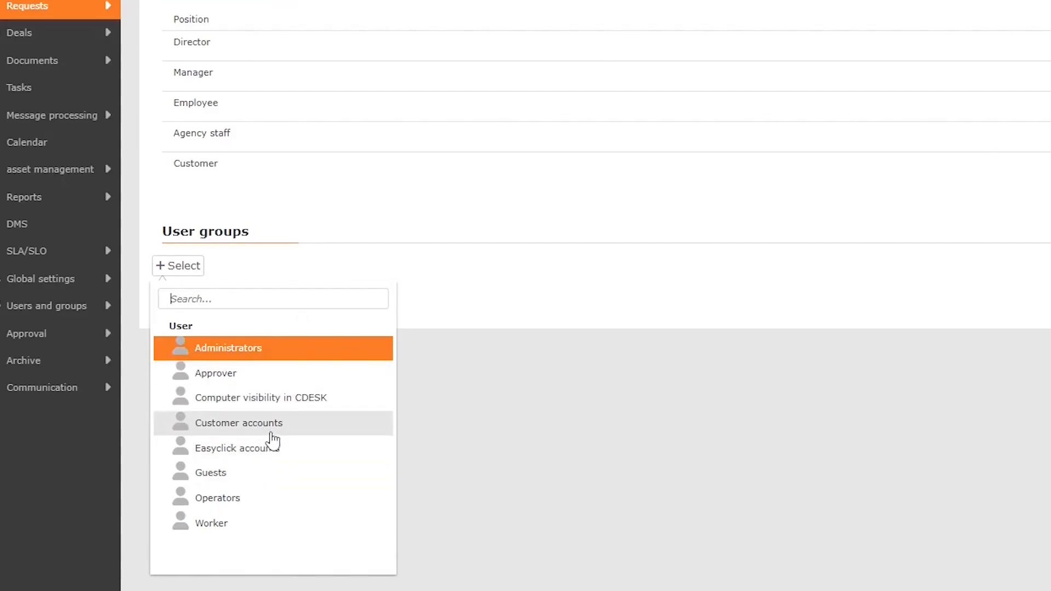
{"action": "left_click", "coordinate": [275, 377]}
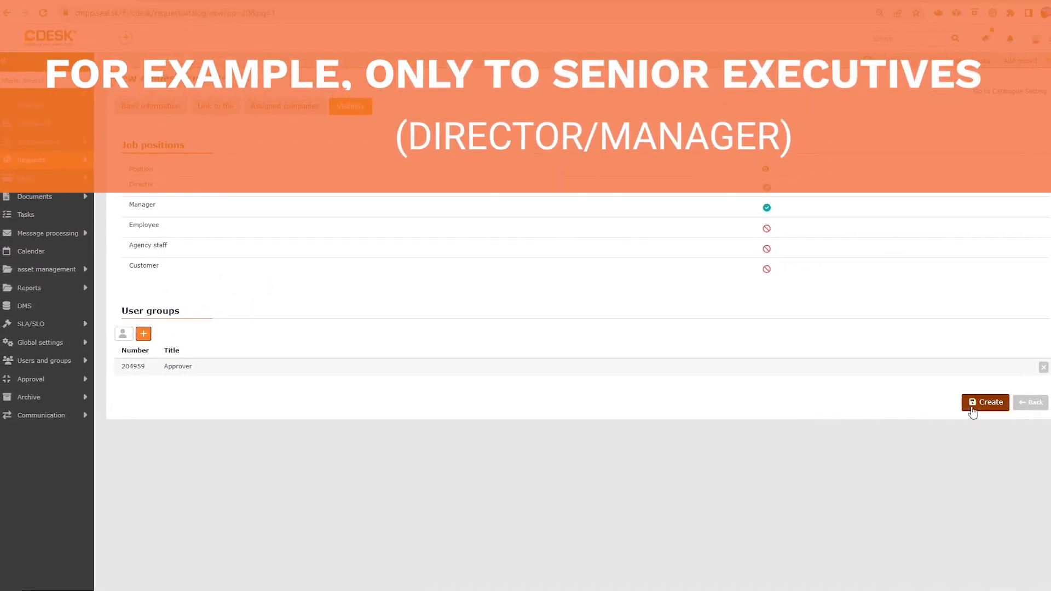
{"action": "left_click", "coordinate": [973, 409]}
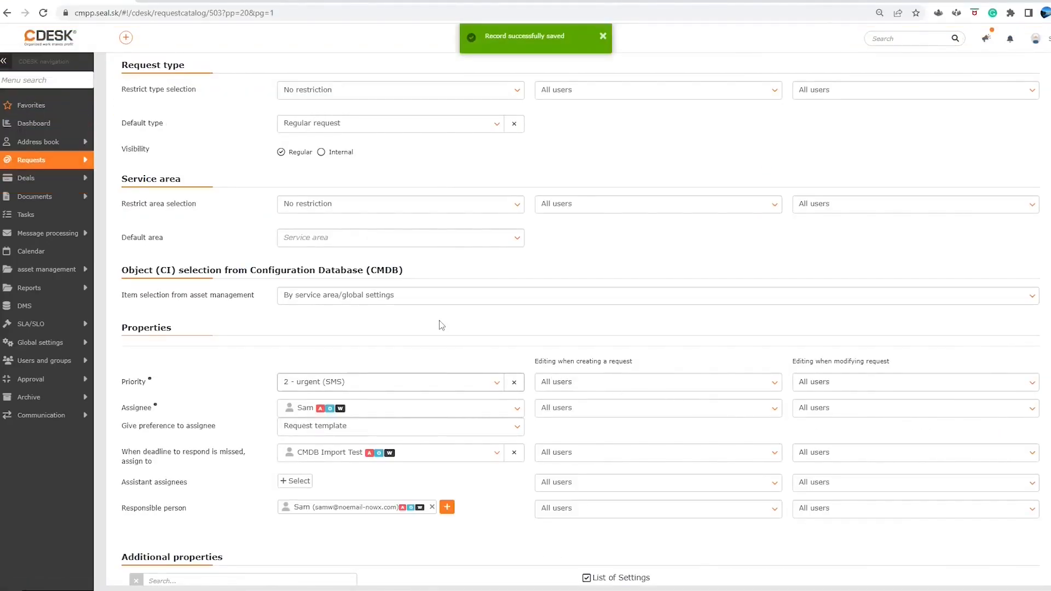
Start a new task for the template, titled "VPN", with CMDB Import Test as the default assignee
{"action": "scroll", "coordinate": [436, 317], "scroll_direction": "up", "scroll_amount": 7}
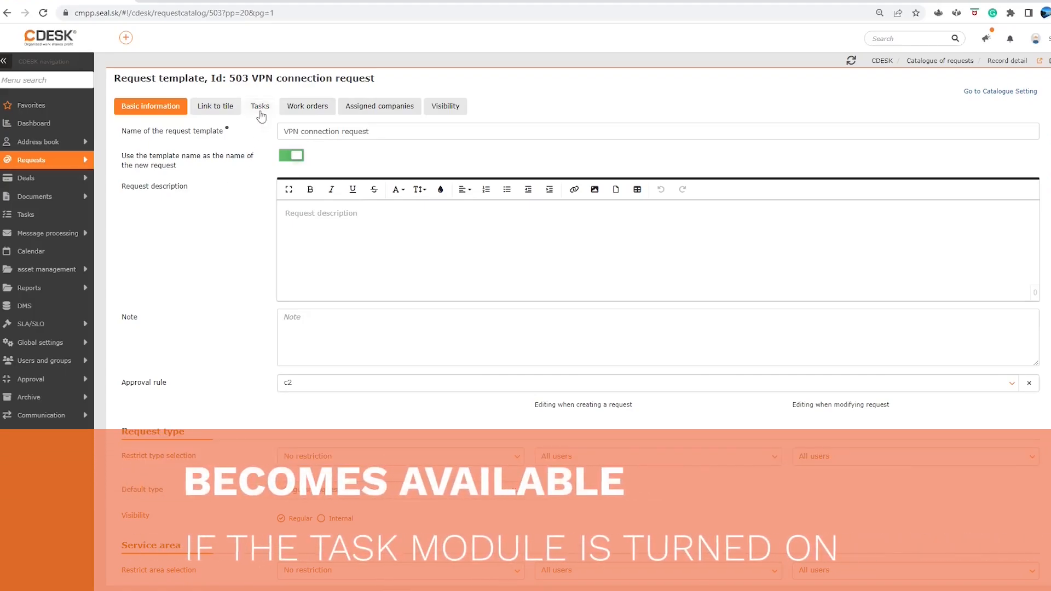
{"action": "left_click", "coordinate": [261, 107]}
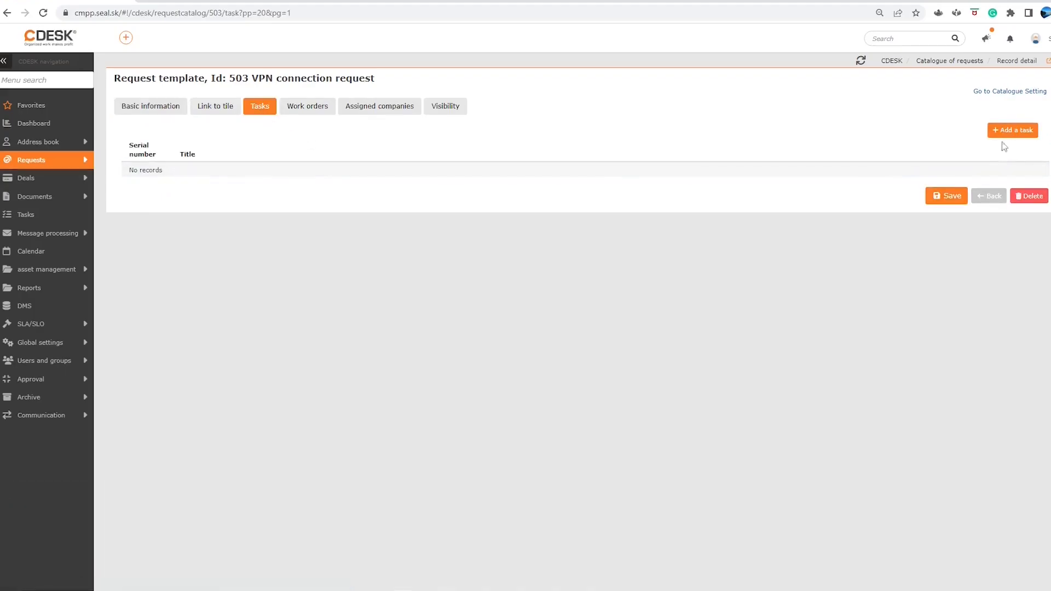
{"action": "left_click", "coordinate": [1013, 130]}
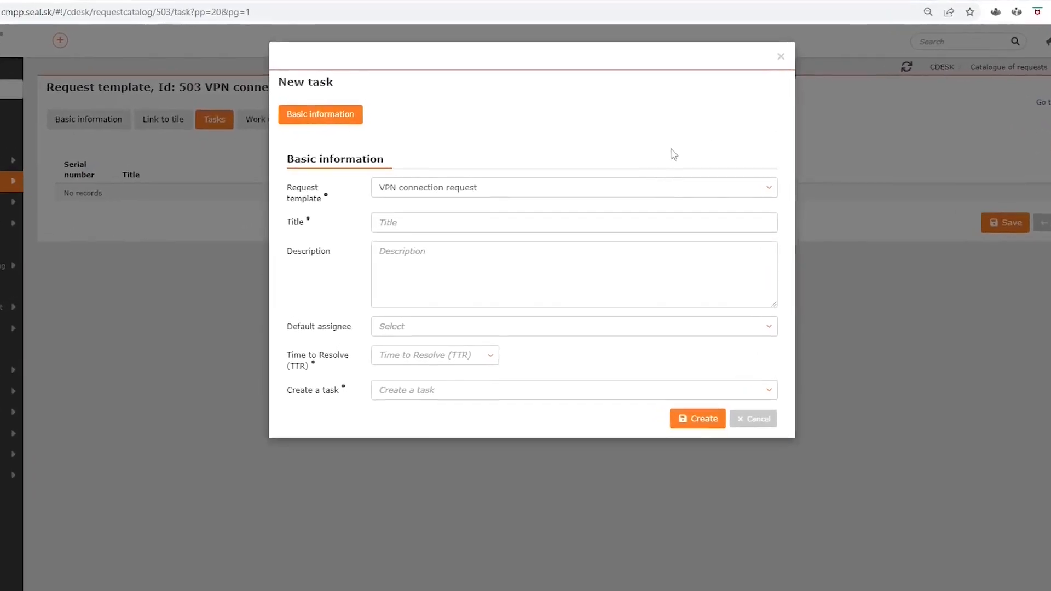
{"action": "left_click", "coordinate": [553, 201]}
{"action": "left_click", "coordinate": [482, 234]}
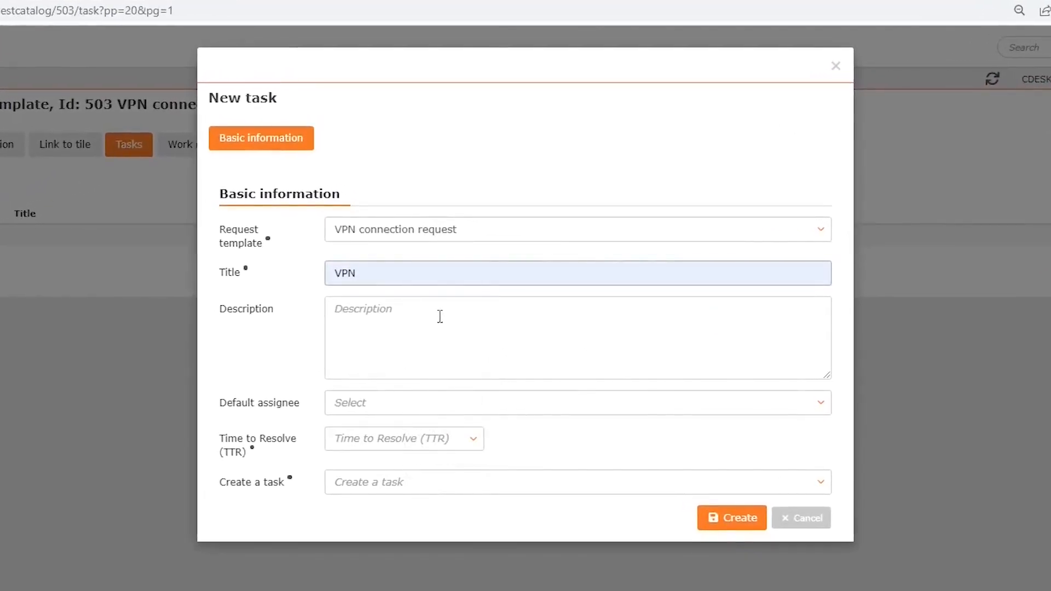
{"action": "left_click", "coordinate": [406, 404]}
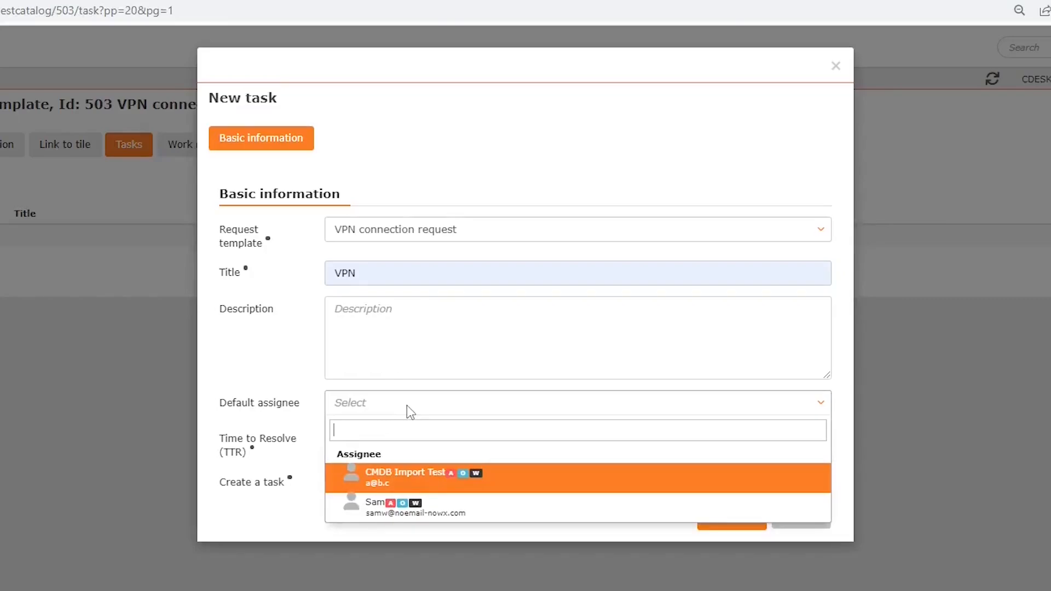
{"action": "left_click", "coordinate": [408, 482]}
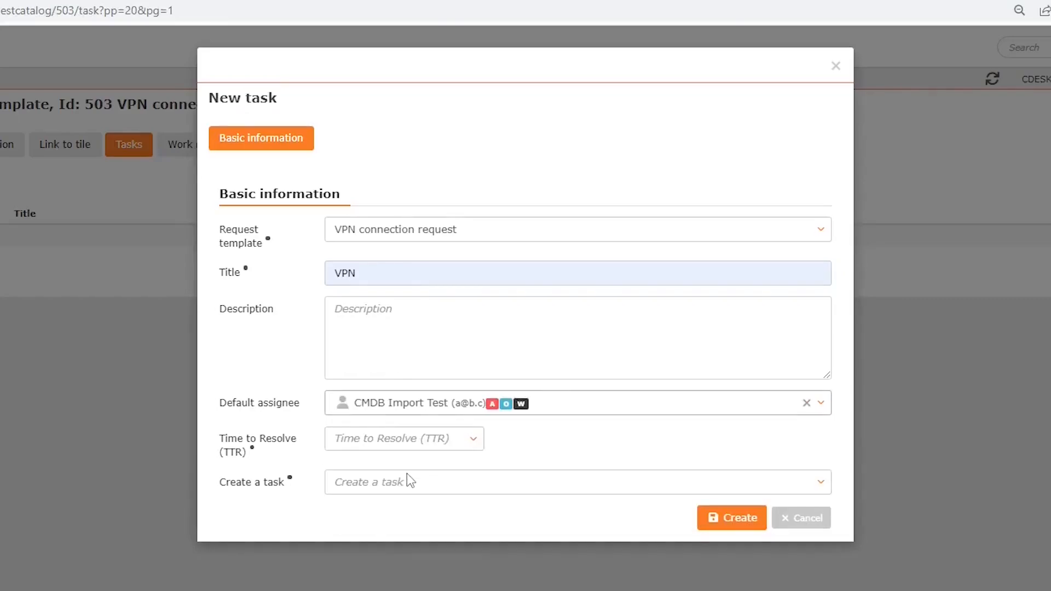
Set the task's time to resolve to 2 hours, have it generated when creating a request, and create the task
{"action": "left_click", "coordinate": [414, 444]}
{"action": "left_click", "coordinate": [423, 507]}
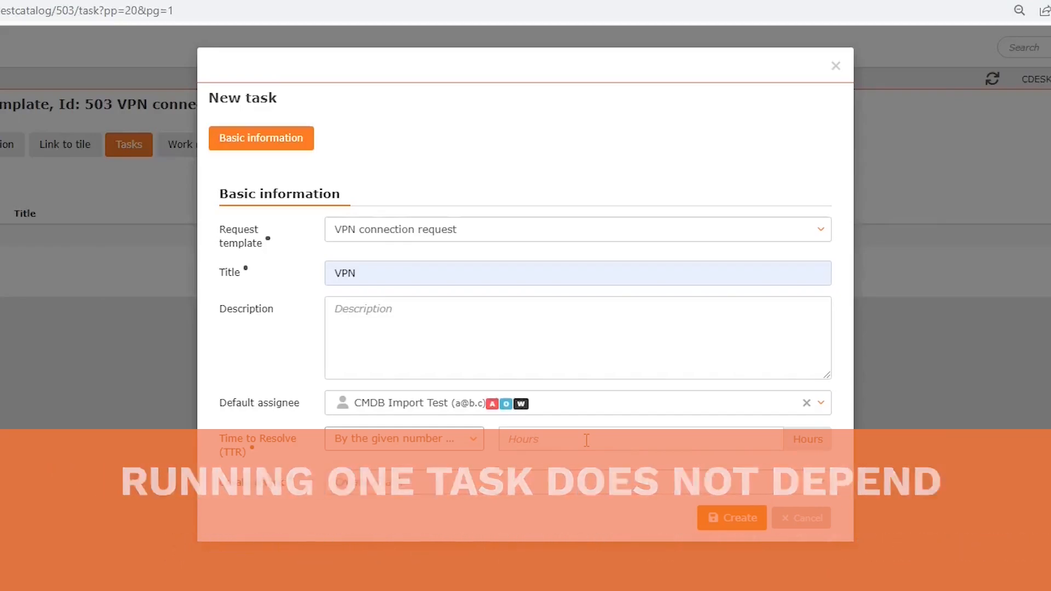
{"action": "left_click", "coordinate": [587, 441]}
{"action": "type", "text": "2"}
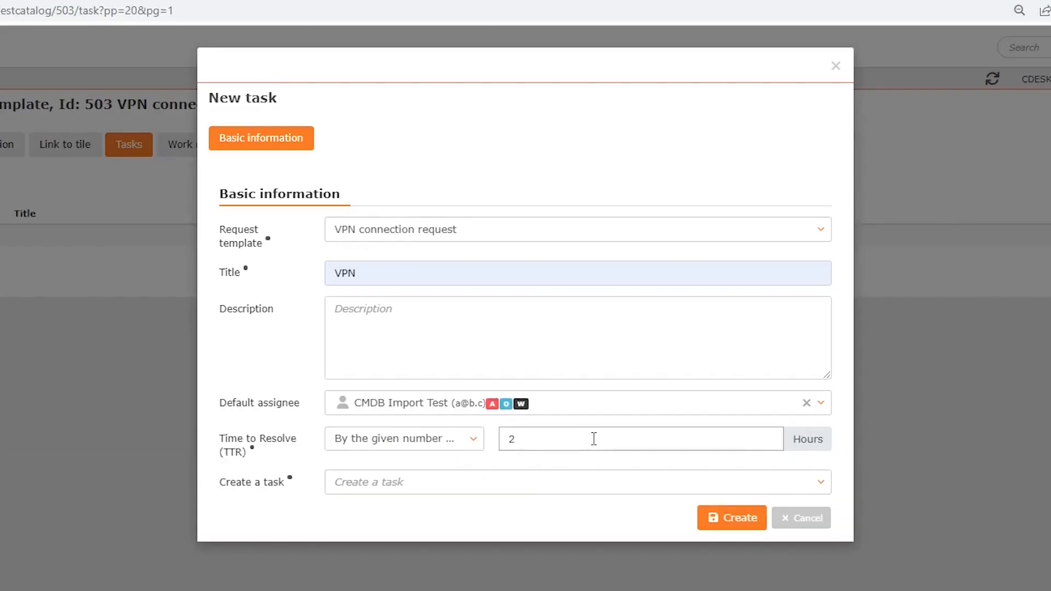
{"action": "left_click", "coordinate": [591, 476]}
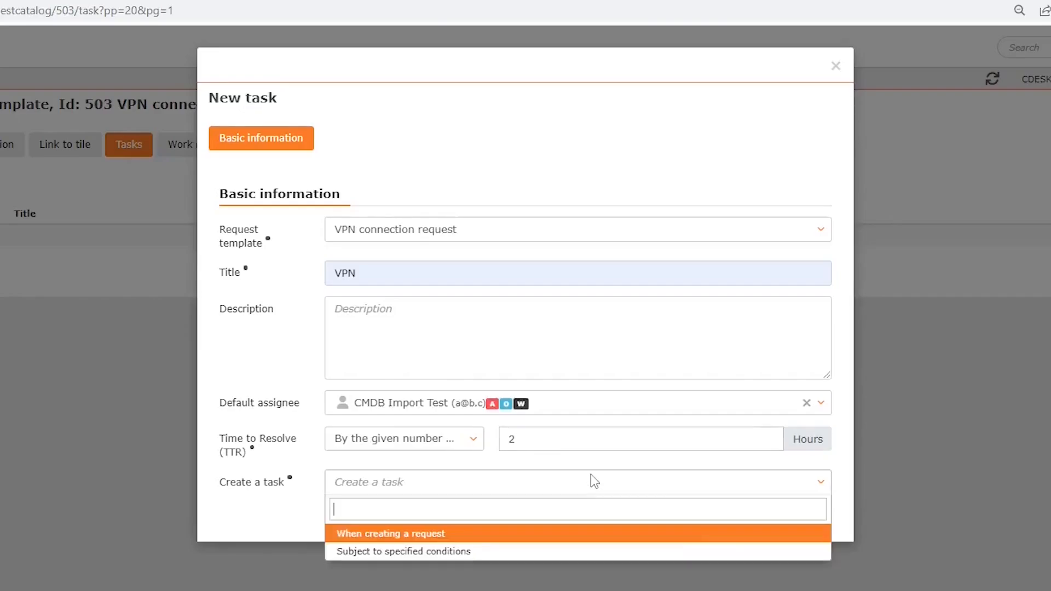
{"action": "left_click", "coordinate": [560, 537]}
{"action": "left_click", "coordinate": [708, 523]}
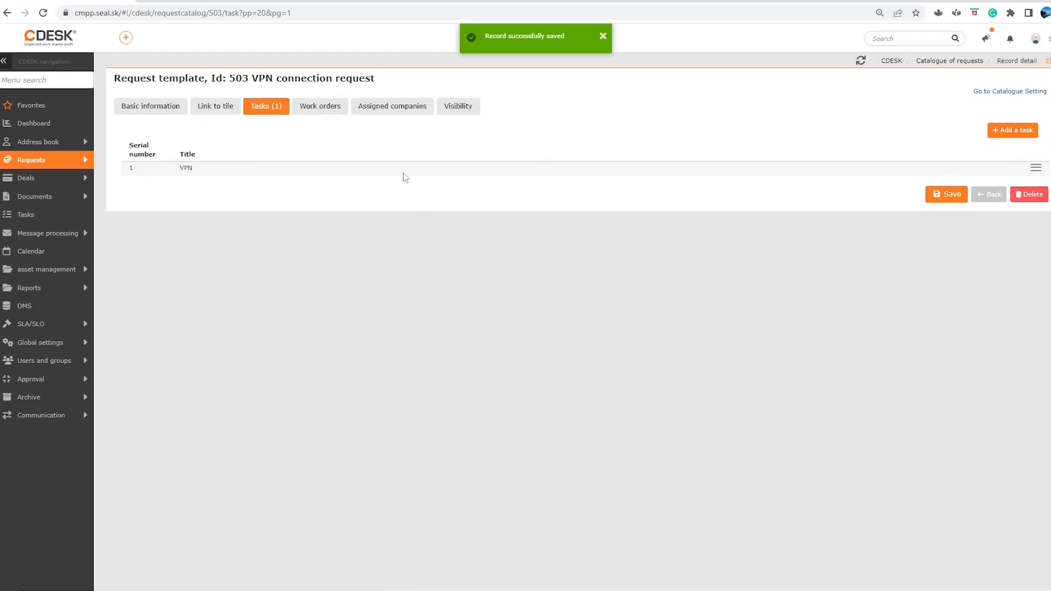
Add a work order based on Work Order 15, generated when an additional property is set to a specific value
{"action": "left_click", "coordinate": [330, 106]}
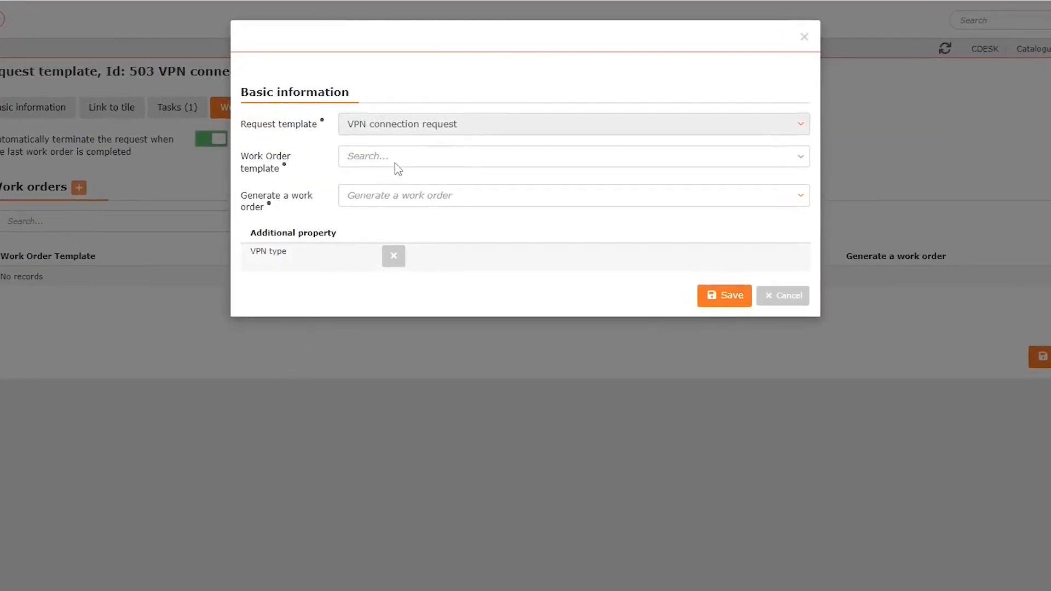
{"action": "left_click", "coordinate": [407, 165]}
{"action": "left_click", "coordinate": [448, 204]}
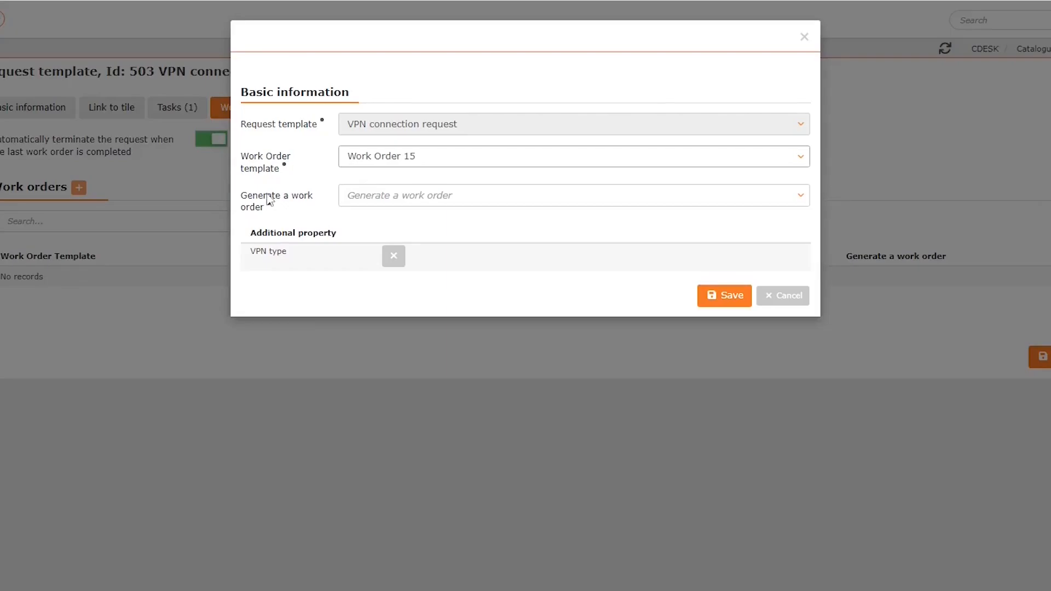
{"action": "left_click", "coordinate": [361, 201]}
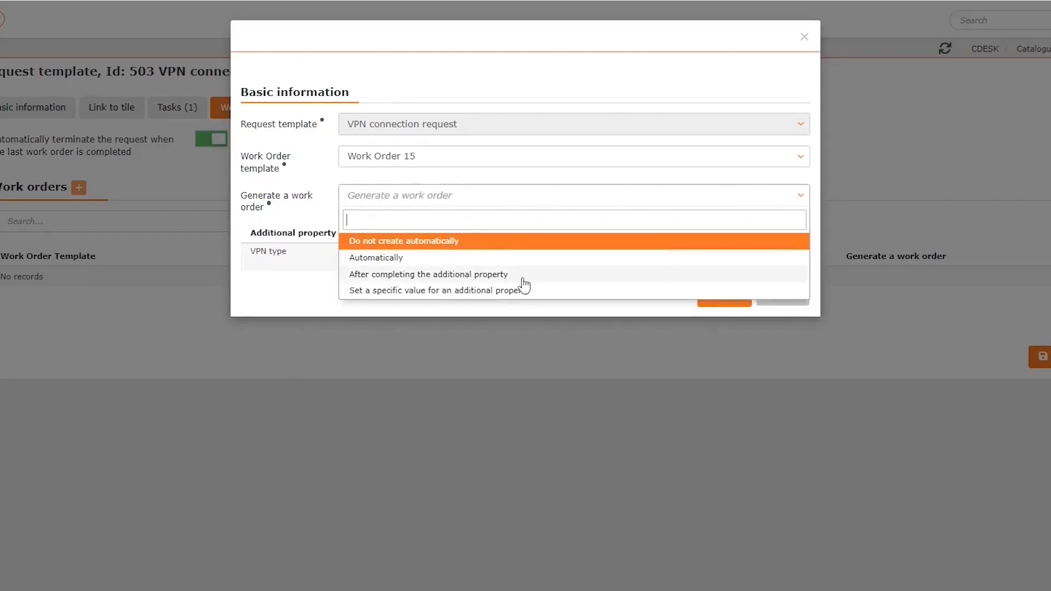
{"action": "left_click", "coordinate": [552, 291]}
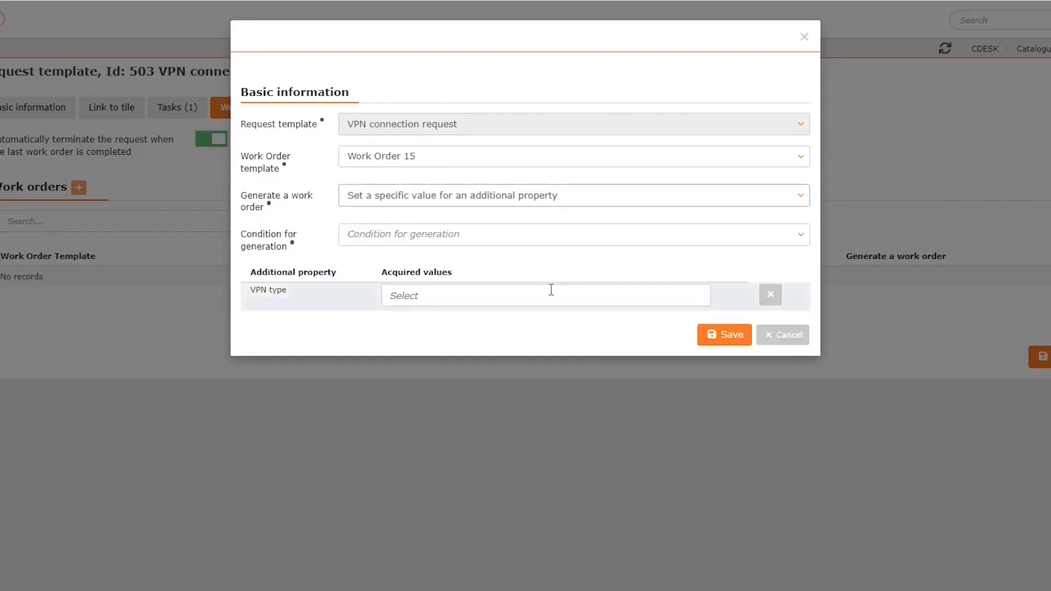
Require at least one condition for generating the work order, with VPN type set to remote, and save it
{"action": "left_click", "coordinate": [551, 239]}
{"action": "left_click", "coordinate": [507, 281]}
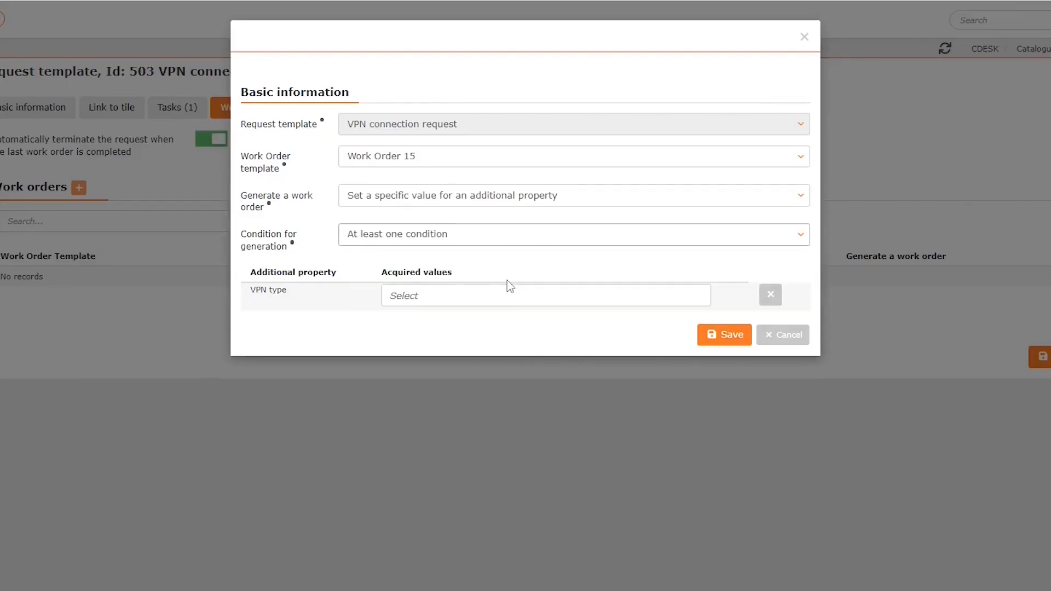
{"action": "left_click", "coordinate": [502, 295]}
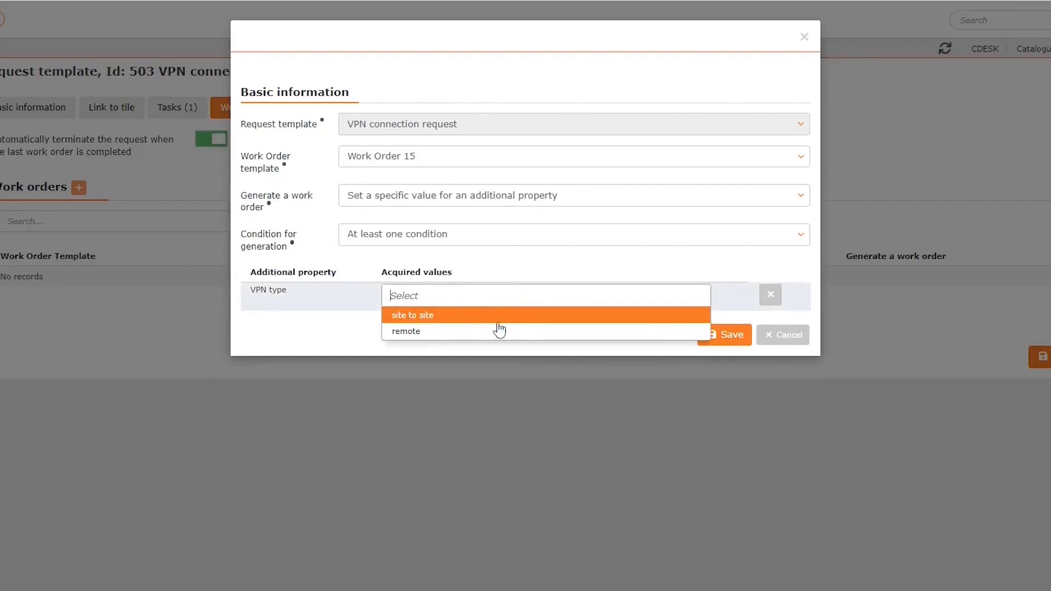
{"action": "left_click", "coordinate": [527, 335]}
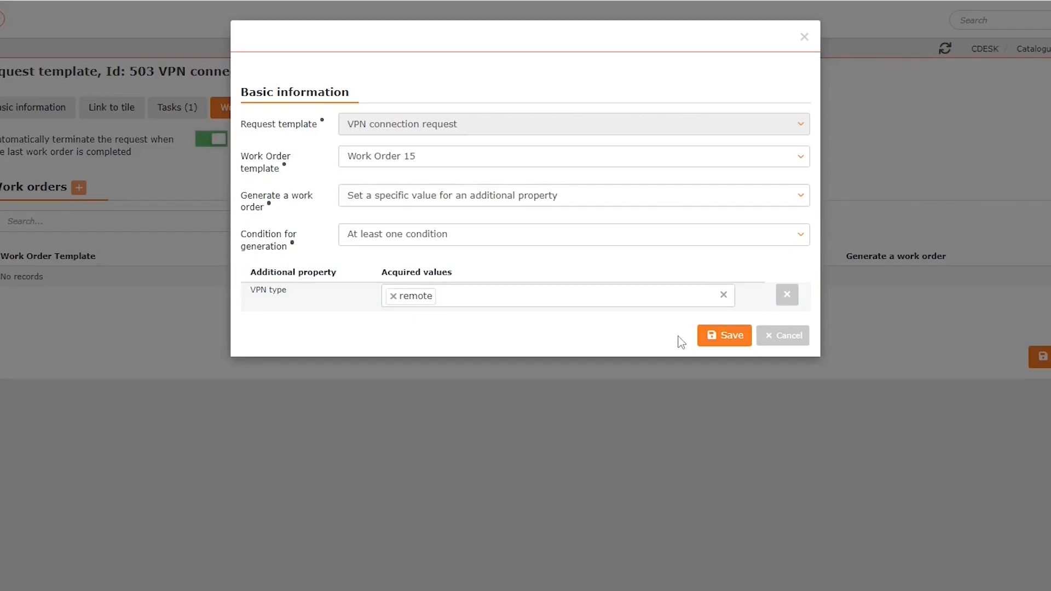
{"action": "left_click", "coordinate": [712, 336]}
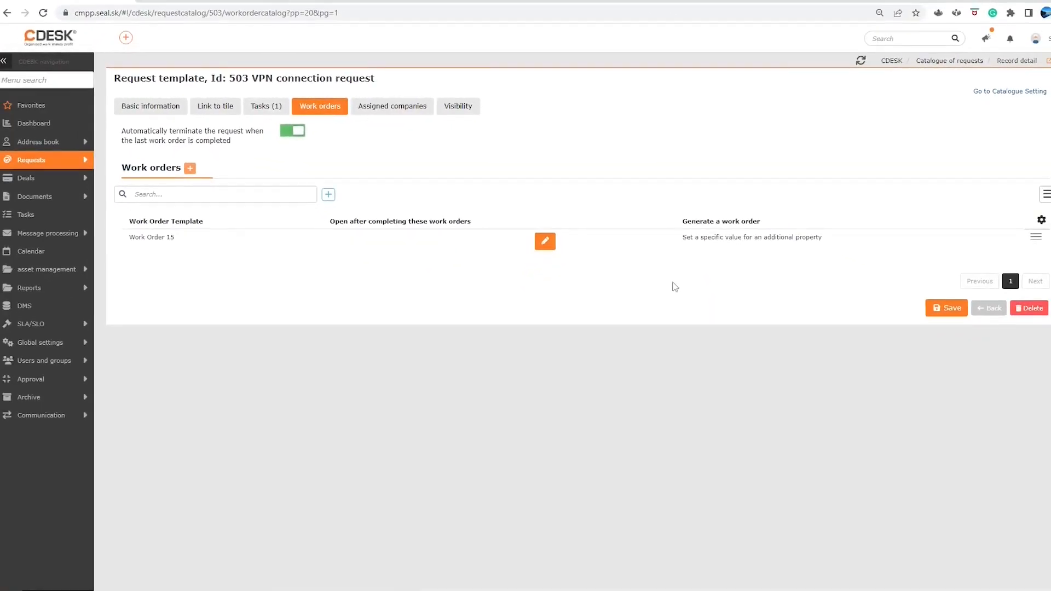
Add a work order based on Work Order 1 to the template, generated automatically, and save it
{"action": "left_click", "coordinate": [190, 168]}
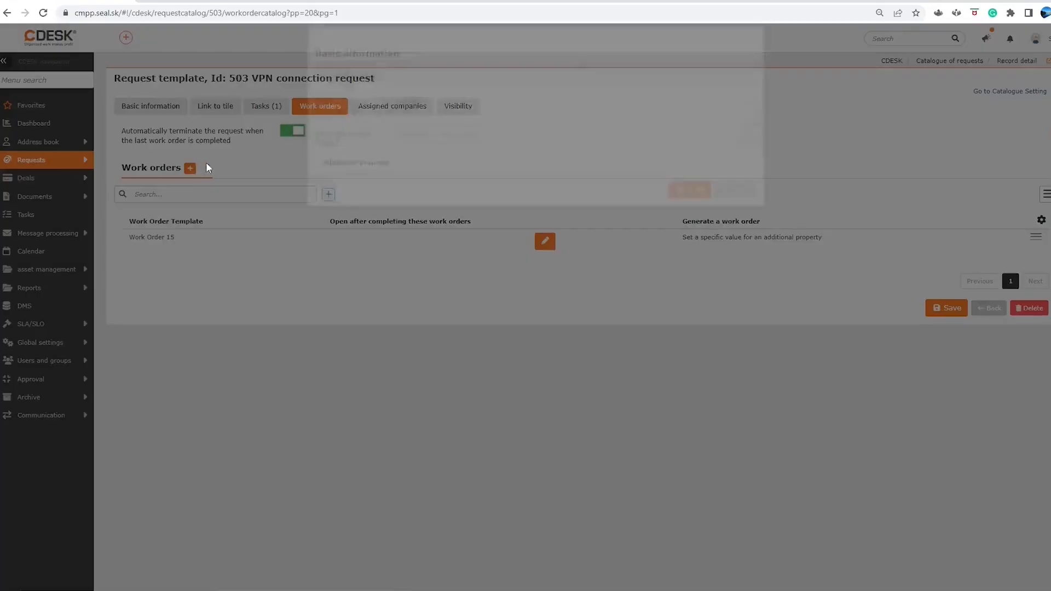
{"action": "left_click", "coordinate": [430, 152]}
{"action": "left_click", "coordinate": [431, 180]}
{"action": "left_click", "coordinate": [441, 174]}
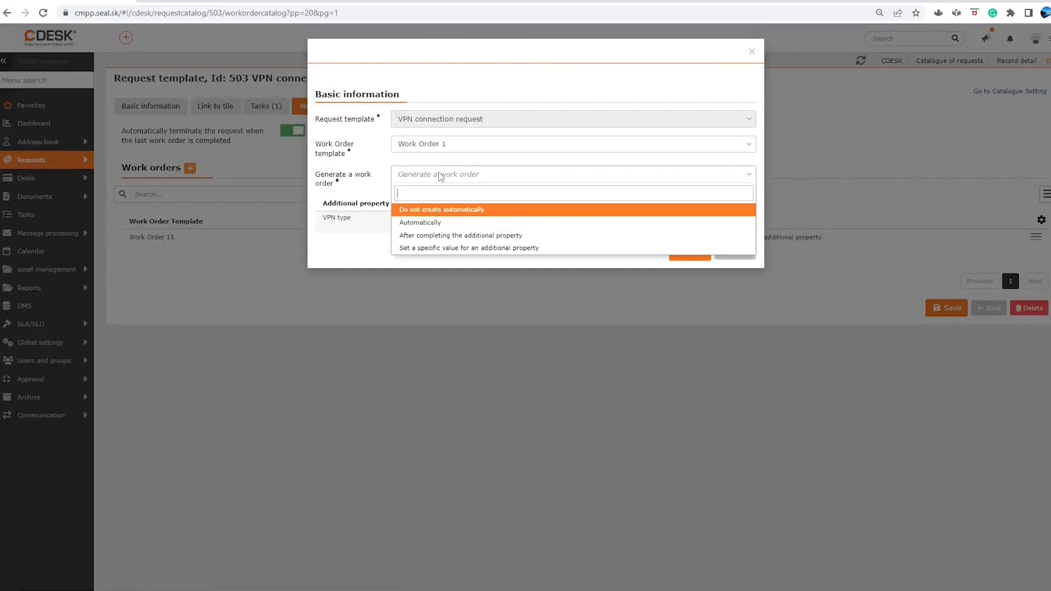
{"action": "left_click", "coordinate": [431, 224]}
{"action": "left_click", "coordinate": [689, 251]}
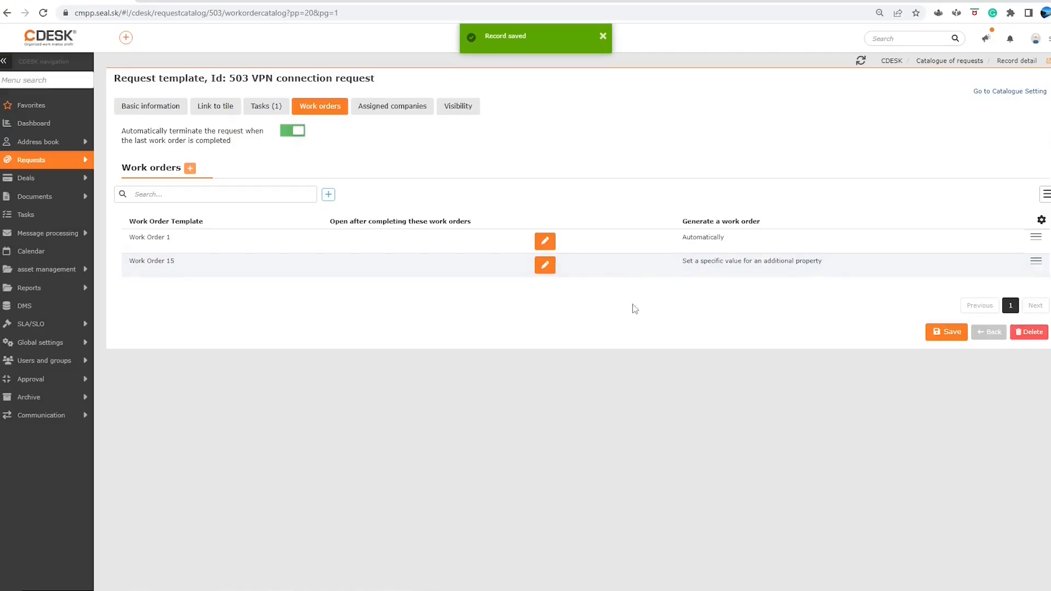
Set Work Order 1 to open after completing Work Order 15, and save the request template
{"action": "left_click", "coordinate": [544, 241]}
{"action": "left_click", "coordinate": [365, 240]}
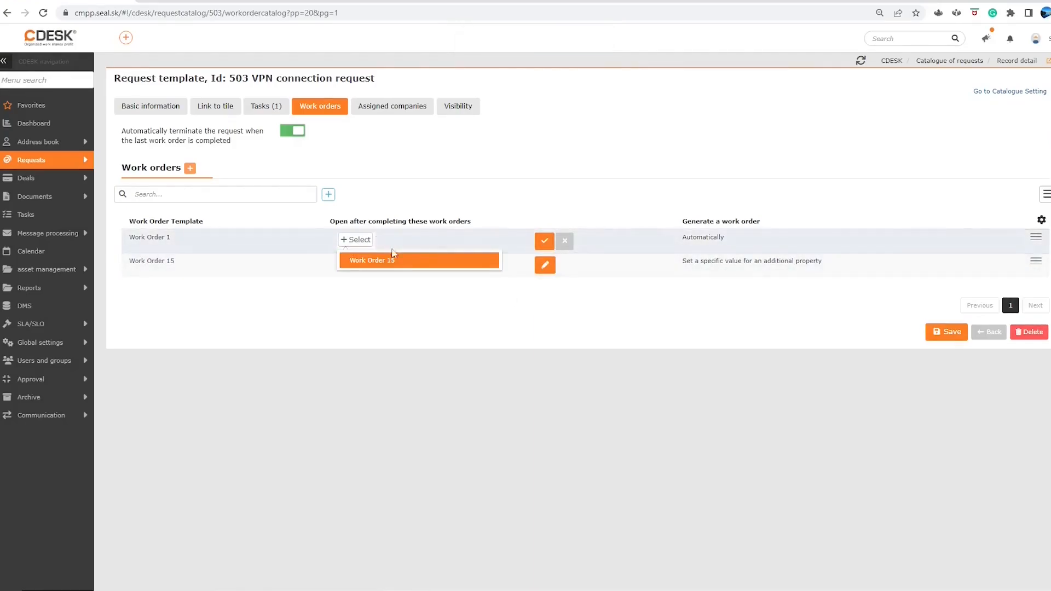
{"action": "left_click", "coordinate": [392, 254]}
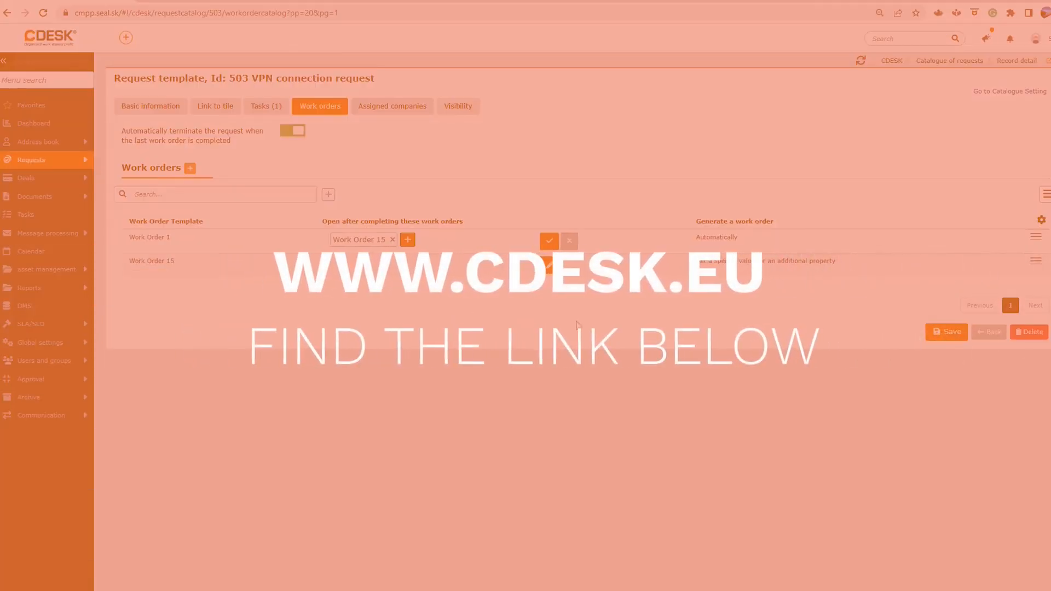
{"action": "left_click", "coordinate": [934, 338]}
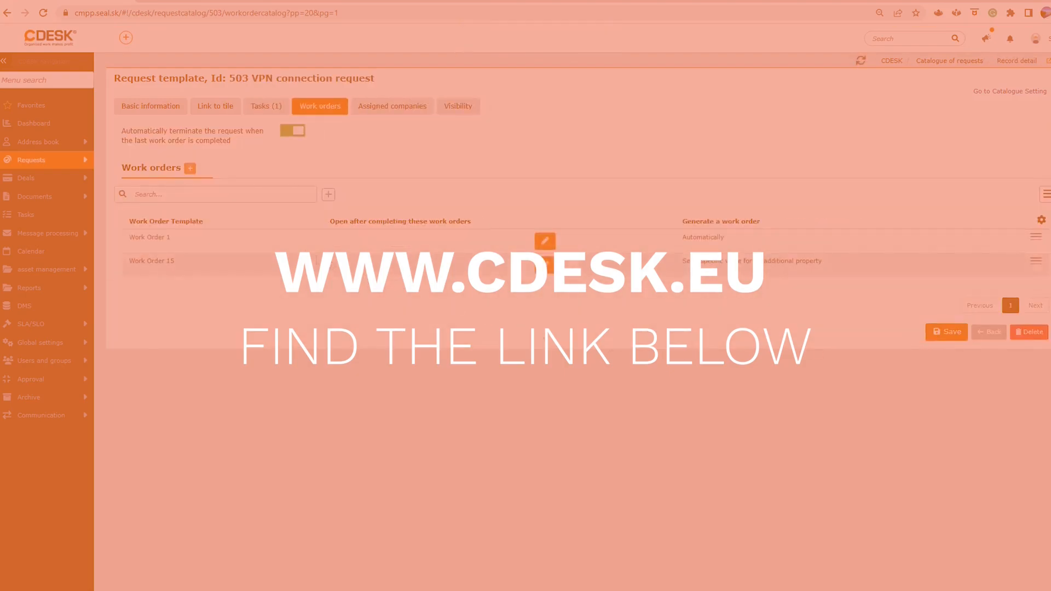
Start a new request from the catalogue for the company ElectroEngineer Ltd, using the testovacia template
{"action": "left_click", "coordinate": [63, 48]}
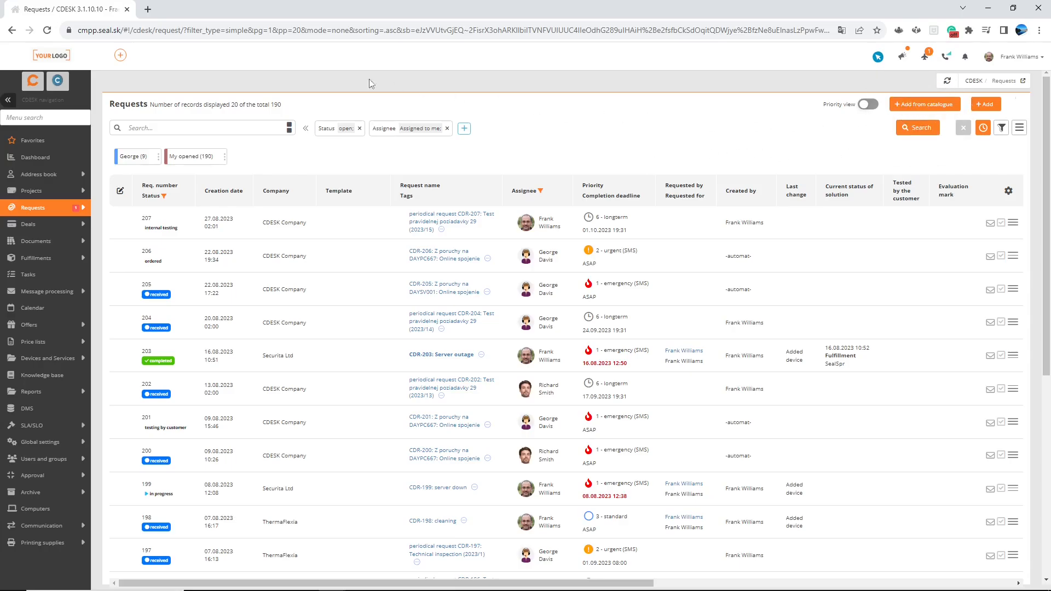
{"action": "left_click", "coordinate": [120, 57]}
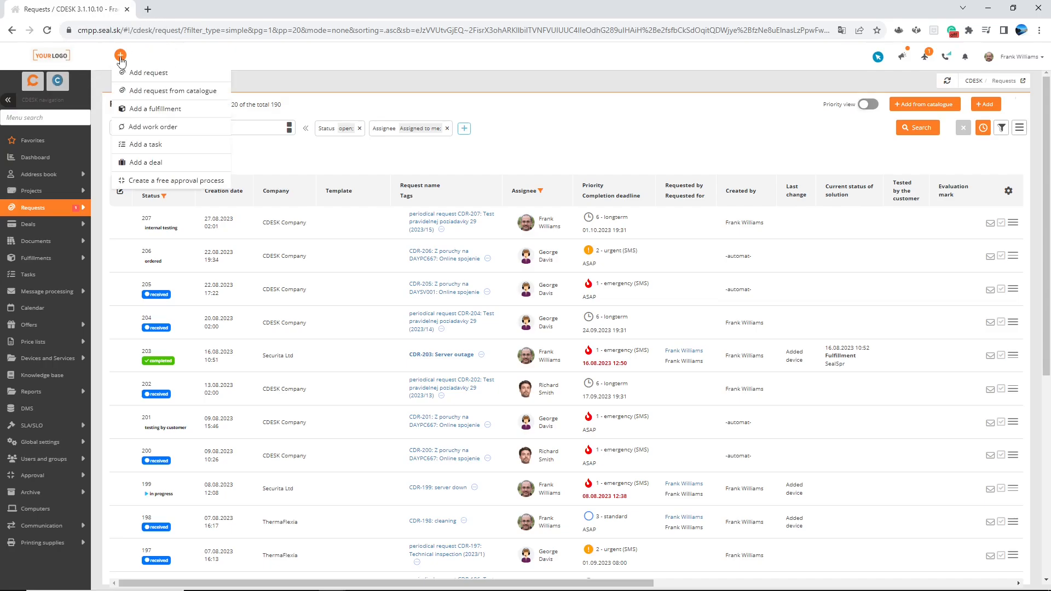
{"action": "left_click", "coordinate": [166, 92]}
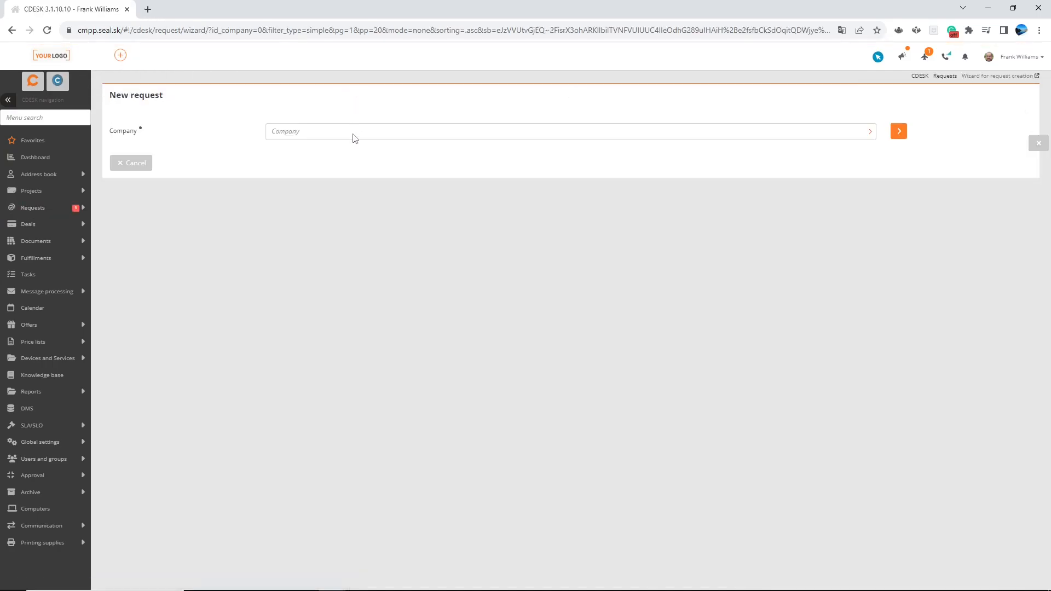
{"action": "left_click", "coordinate": [354, 137]}
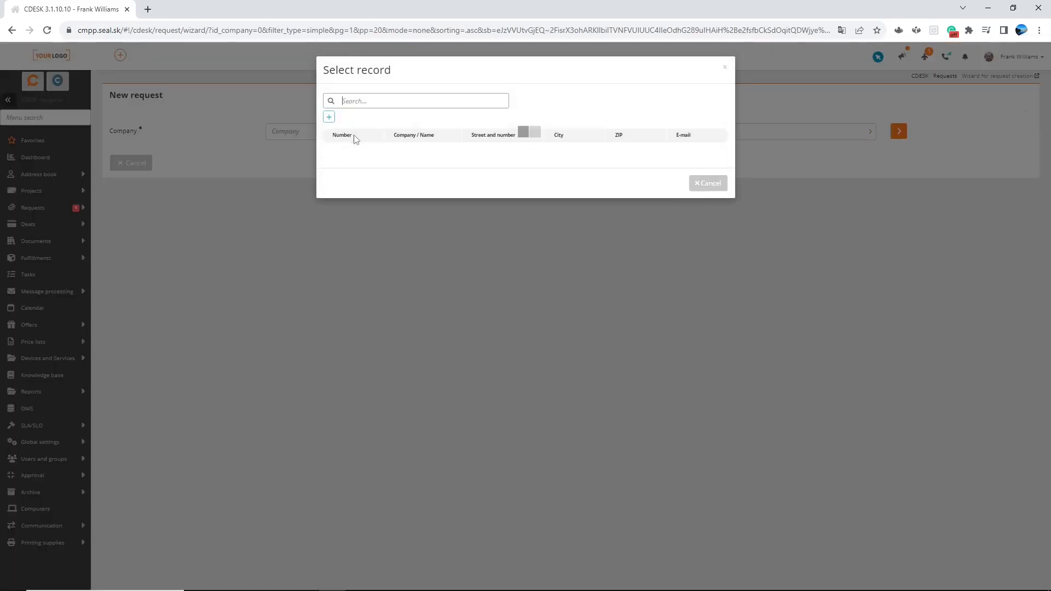
{"action": "left_click", "coordinate": [400, 175]}
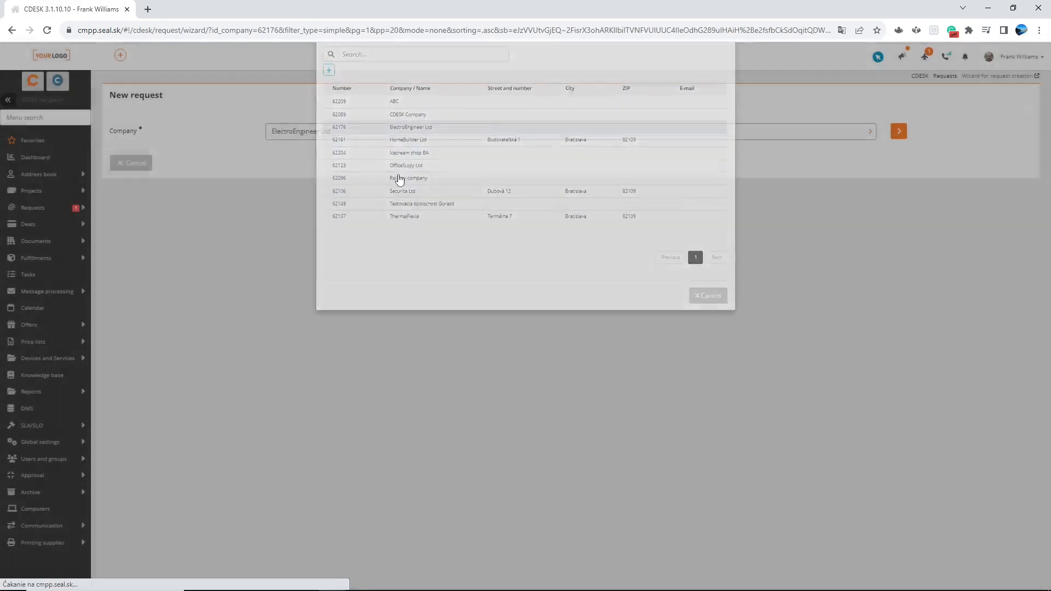
{"action": "left_click", "coordinate": [184, 245]}
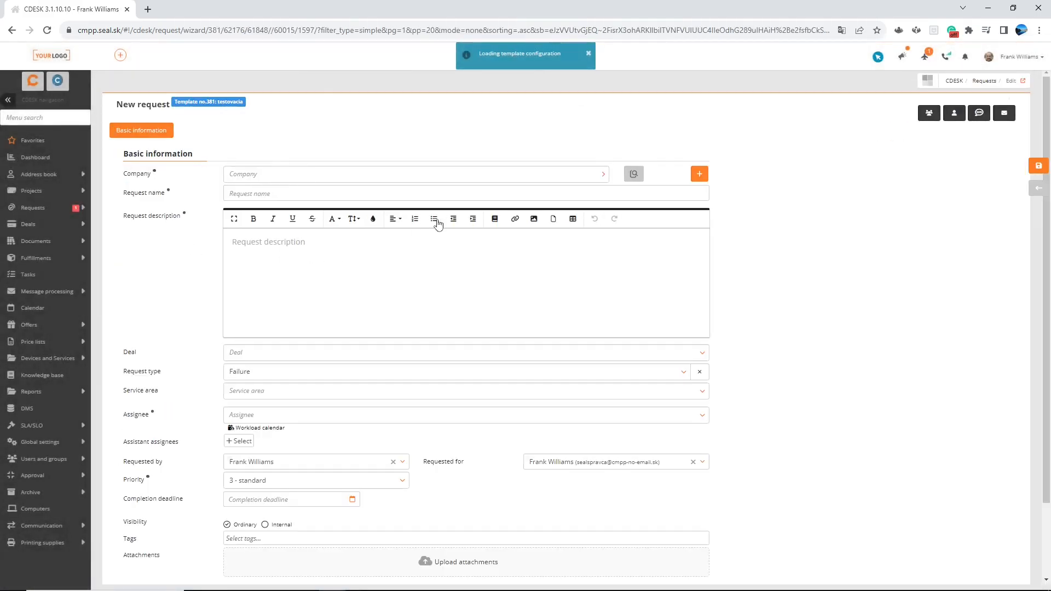